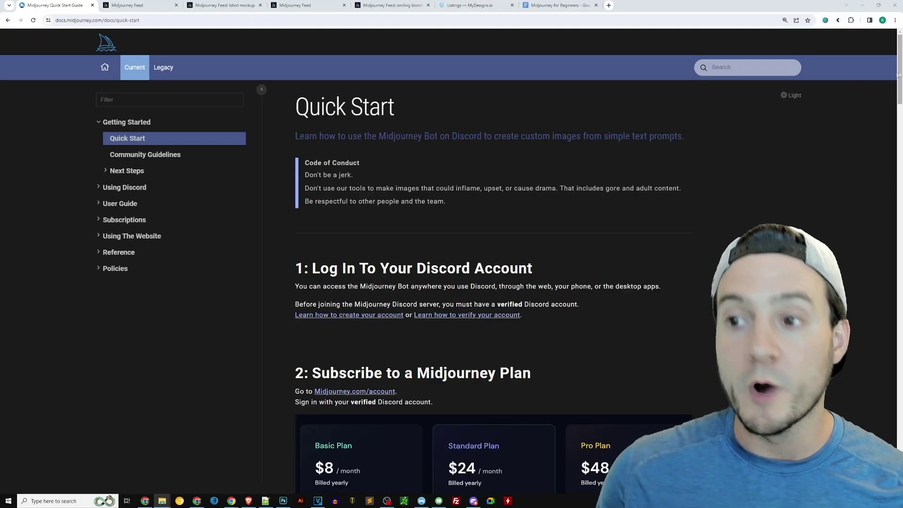
Step: Highlight the Quick Start headings 'Log In To Your Discord Account' and 'Subscribe to a Midjourney Plan'
{"action": "scroll", "coordinate": [902, 69], "scroll_direction": "down", "scroll_amount": 2}
{"action": "left_click_drag", "start_coordinate": [533, 181], "coordinate": [297, 181]}
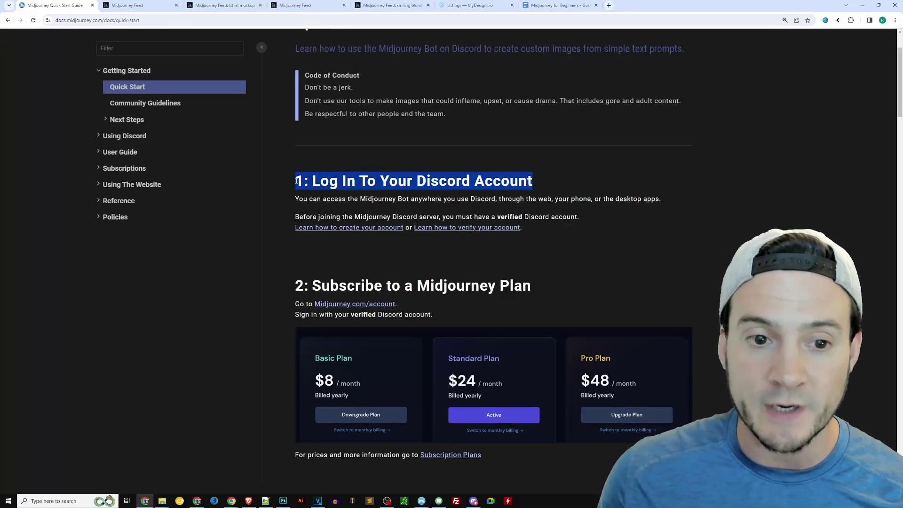
{"action": "left_click", "coordinate": [612, 174]}
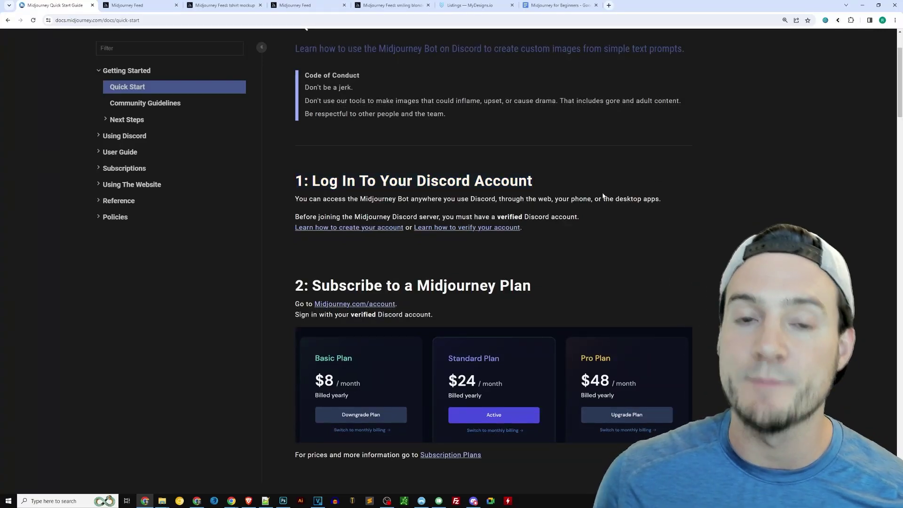
{"action": "scroll", "coordinate": [609, 206], "scroll_direction": "down", "scroll_amount": 3}
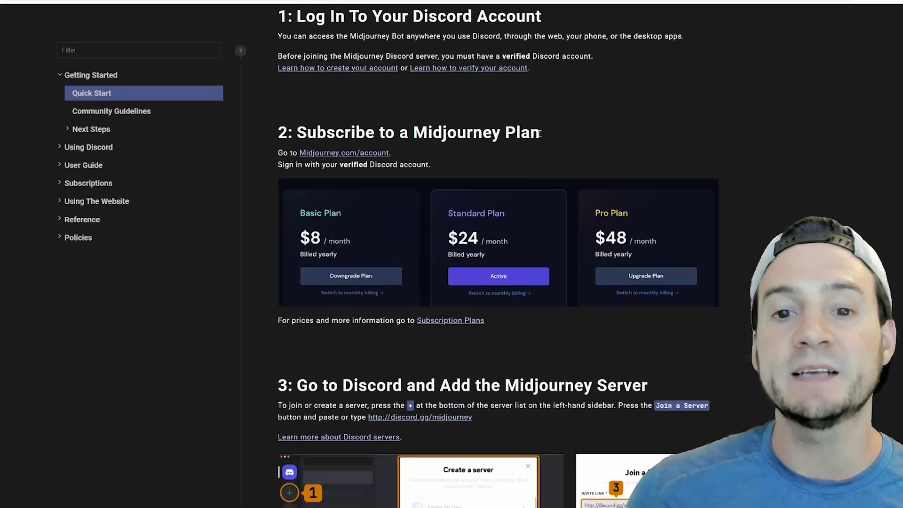
{"action": "left_click_drag", "start_coordinate": [531, 144], "coordinate": [301, 148]}
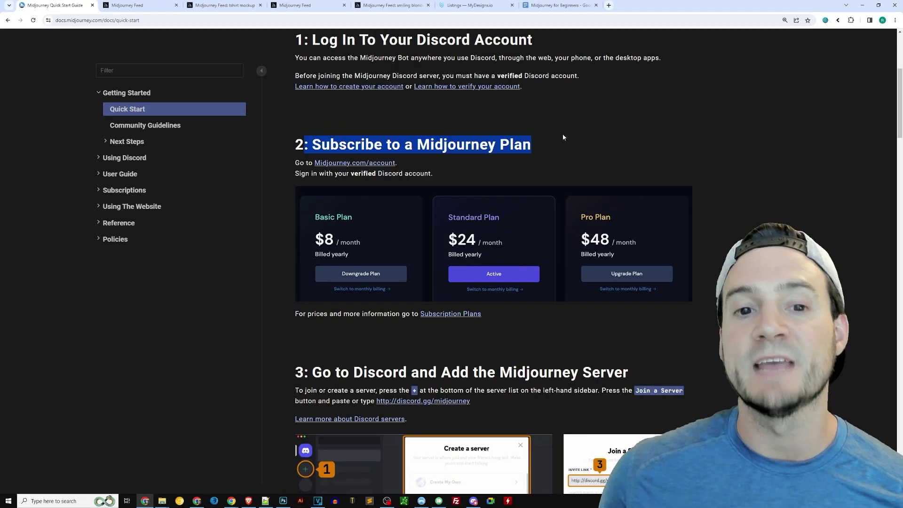
{"action": "left_click", "coordinate": [563, 136]}
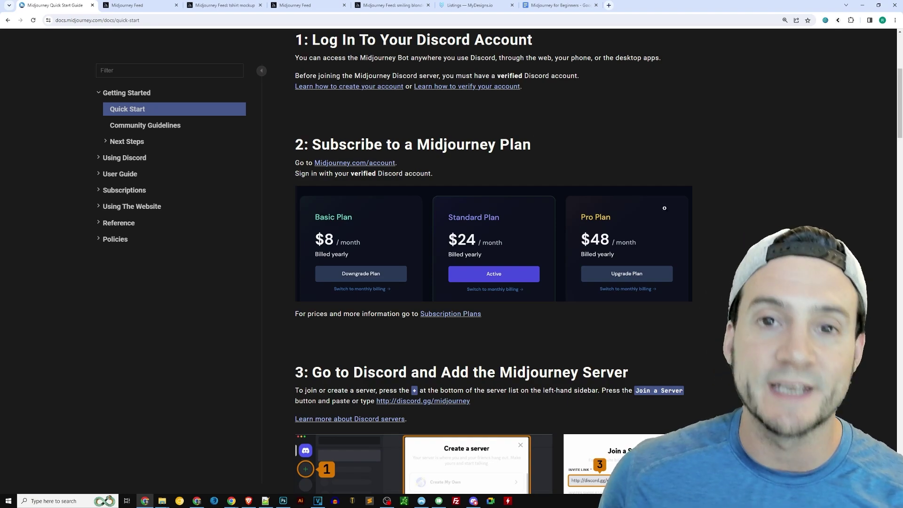
Step: Highlight the 'Add the Midjourney Server', '#General or #Newbie Channel' and 'Use the /imagine Command' headings
{"action": "scroll", "coordinate": [663, 208], "scroll_direction": "down", "scroll_amount": 6}
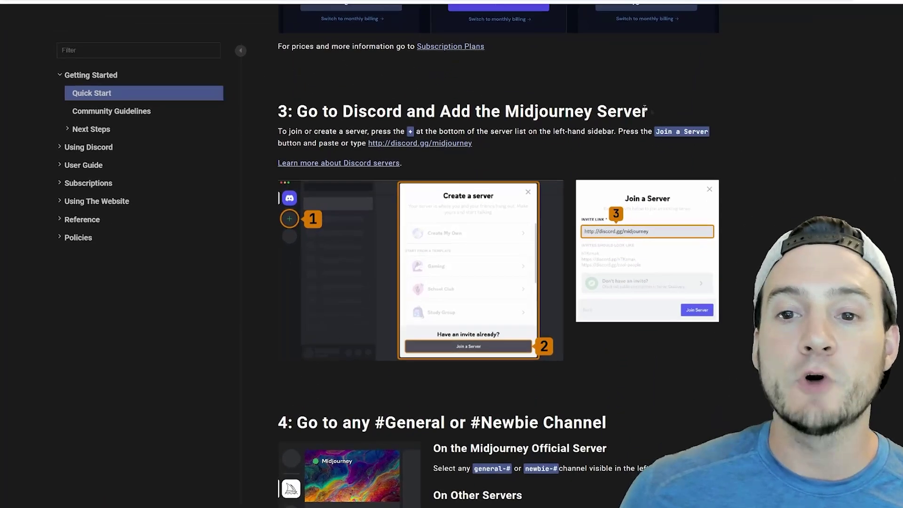
{"action": "left_click_drag", "start_coordinate": [645, 109], "coordinate": [278, 112]}
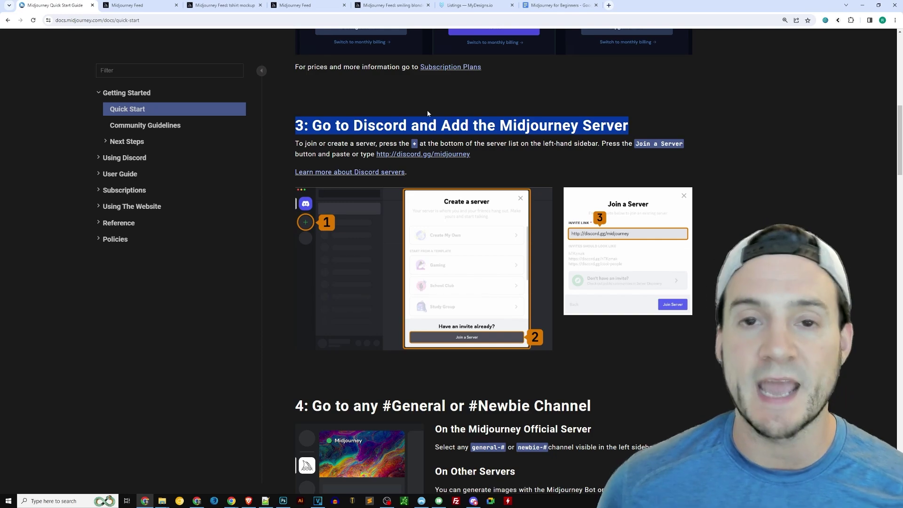
{"action": "left_click", "coordinate": [416, 98]}
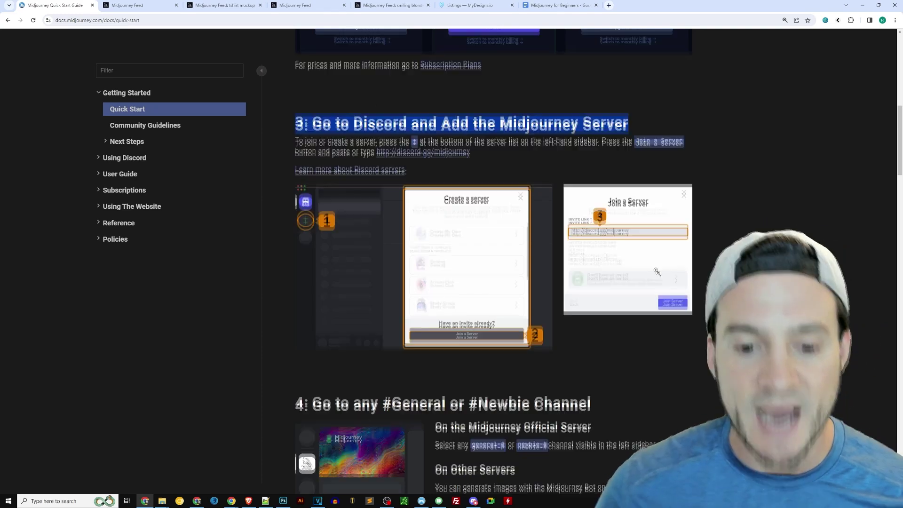
{"action": "scroll", "coordinate": [614, 209], "scroll_direction": "down", "scroll_amount": 4}
{"action": "left_click_drag", "start_coordinate": [593, 194], "coordinate": [280, 195]}
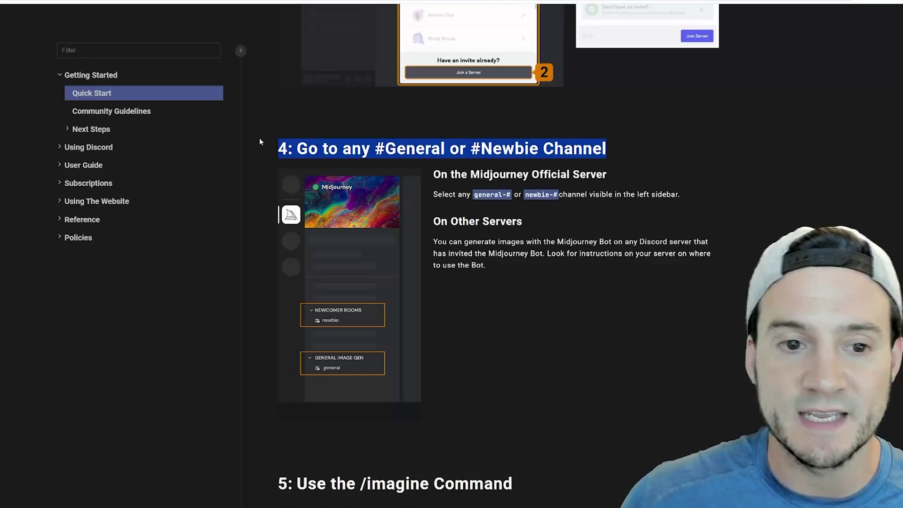
{"action": "left_click", "coordinate": [465, 190]}
{"action": "scroll", "coordinate": [467, 143], "scroll_direction": "down", "scroll_amount": 7}
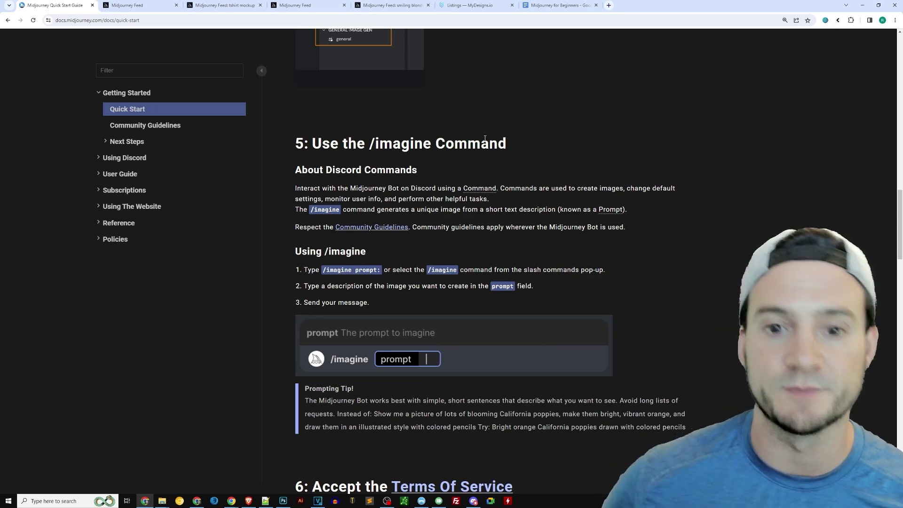
{"action": "left_click_drag", "start_coordinate": [520, 143], "coordinate": [275, 132]}
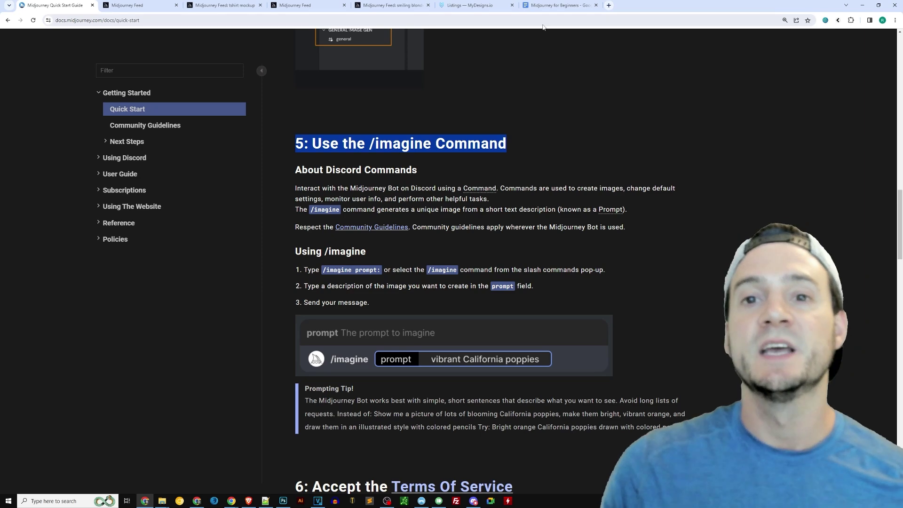
{"action": "left_click", "coordinate": [553, 9]}
Step: Zoom in on the Midjourney for Beginners notes, then go to the Midjourney Community Feed
{"action": "left_click", "coordinate": [504, 140]}
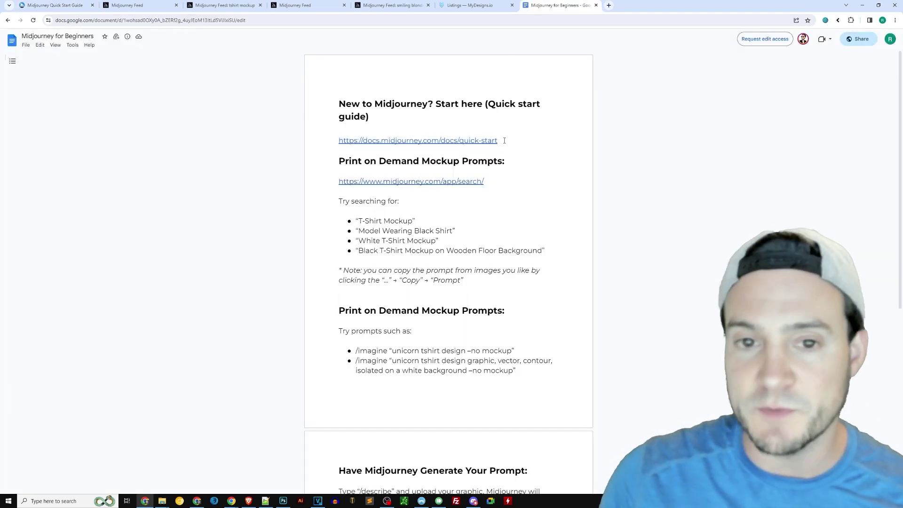
{"action": "key", "text": "ctrl+plus"}
{"action": "key", "text": "ctrl+plus"}
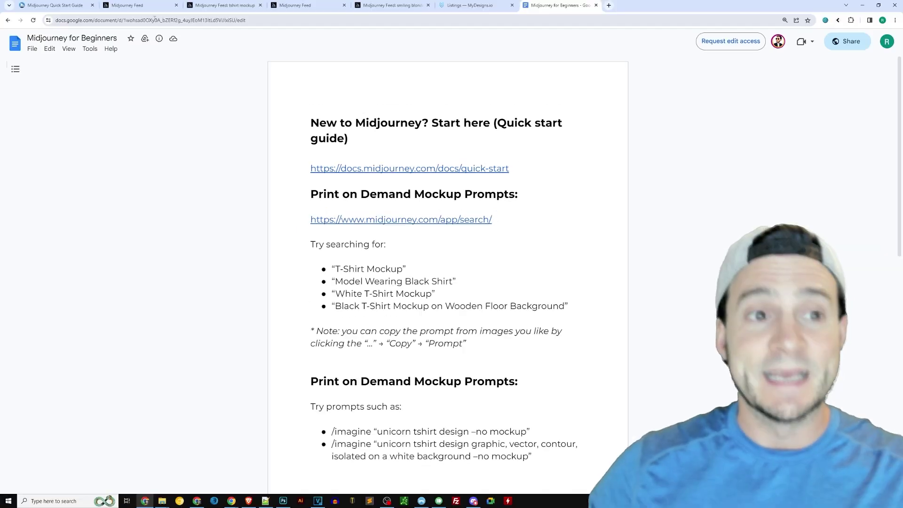
{"action": "left_click", "coordinate": [152, 9]}
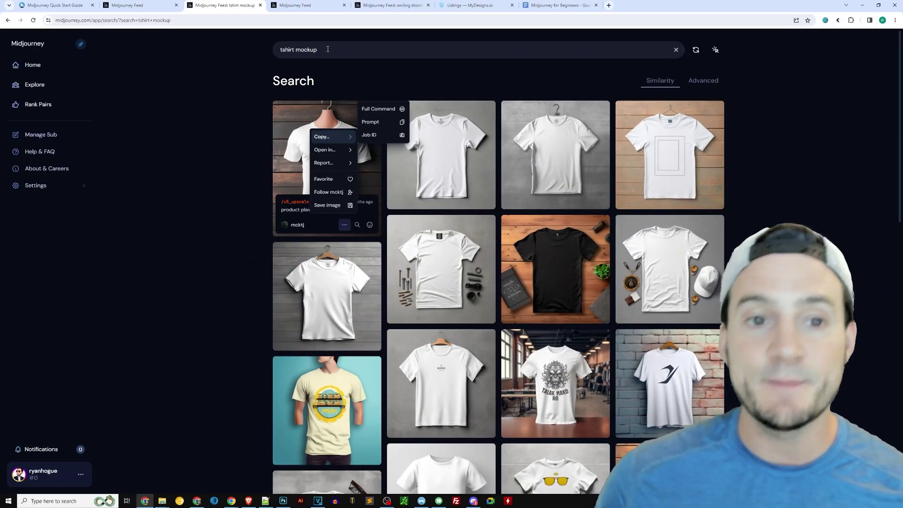
Step: Select the 'tshirt mockup' search text and bring up the enlarged blank t-shirt mockup
{"action": "triple_click", "coordinate": [253, 29]}
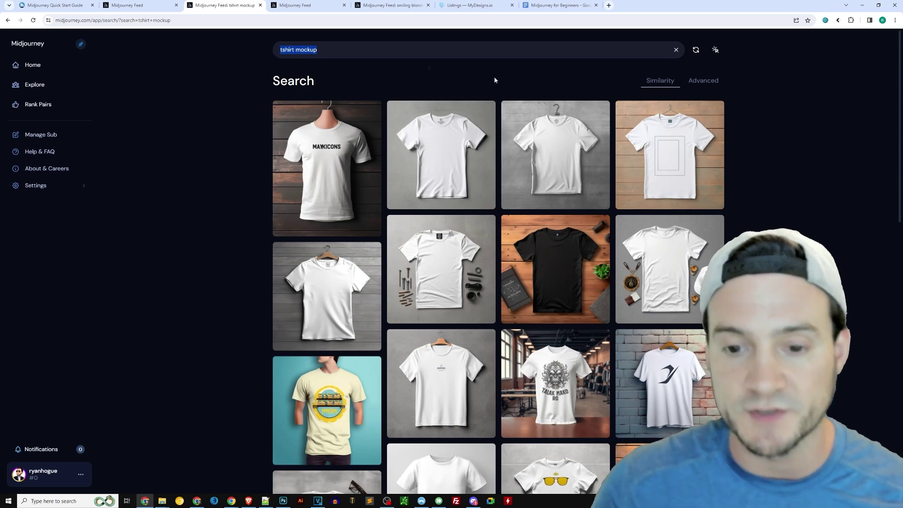
{"action": "left_click_drag", "start_coordinate": [899, 77], "coordinate": [879, 71]}
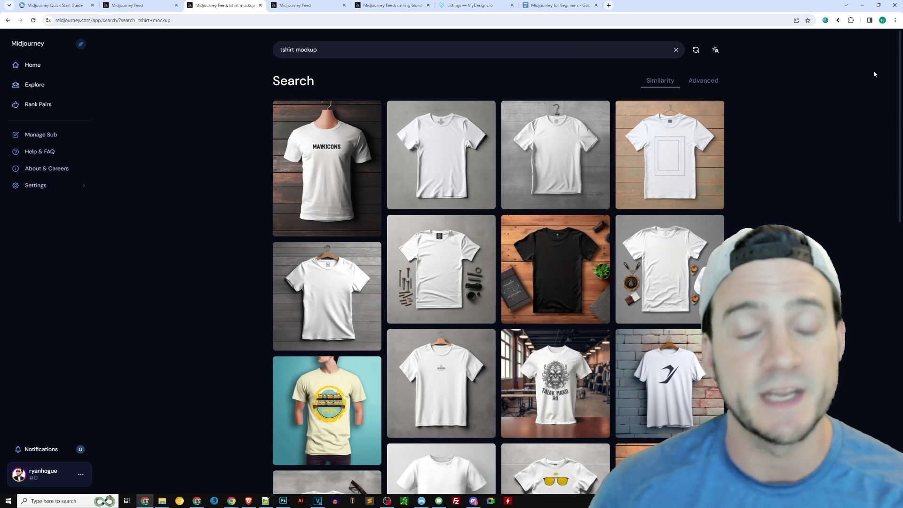
{"action": "left_click", "coordinate": [293, 6]}
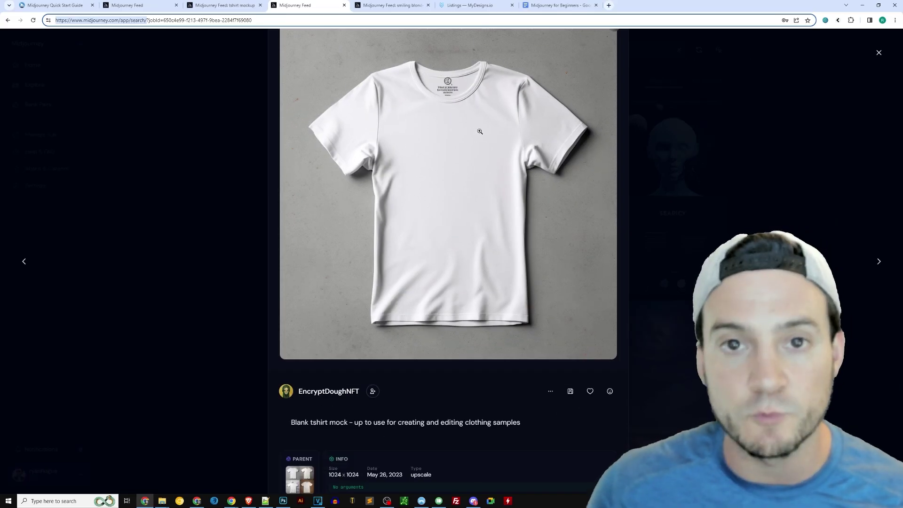
Step: Copy the blank white t-shirt mockup's prompt through its options menu
{"action": "scroll", "coordinate": [489, 128], "scroll_direction": "down", "scroll_amount": 2}
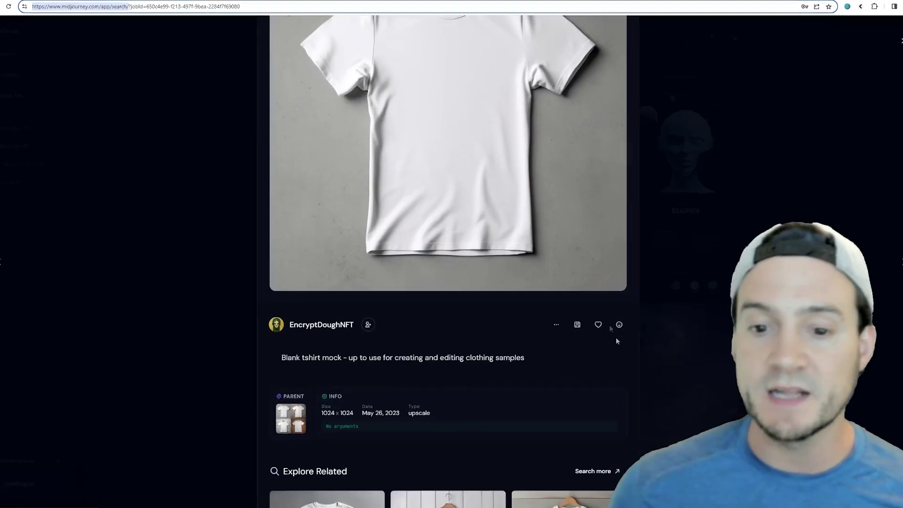
{"action": "left_click", "coordinate": [550, 320]}
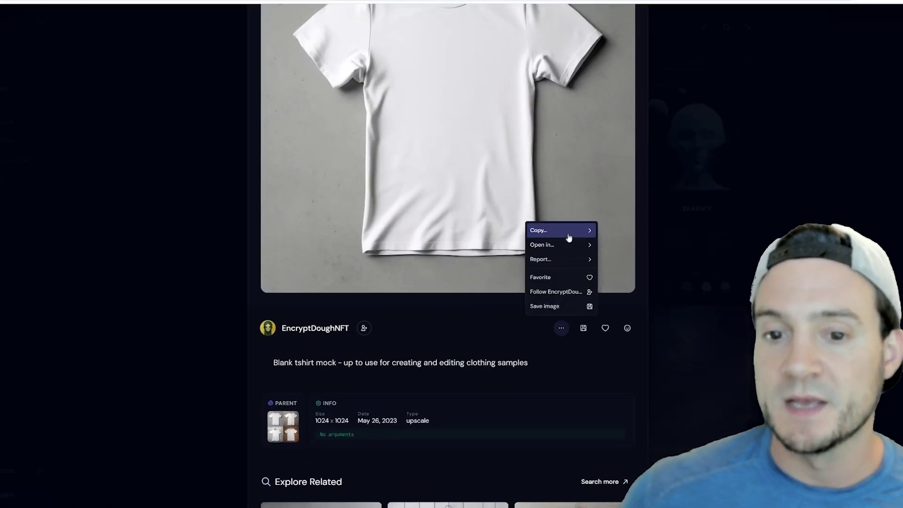
{"action": "mouse_move", "coordinate": [569, 233]}
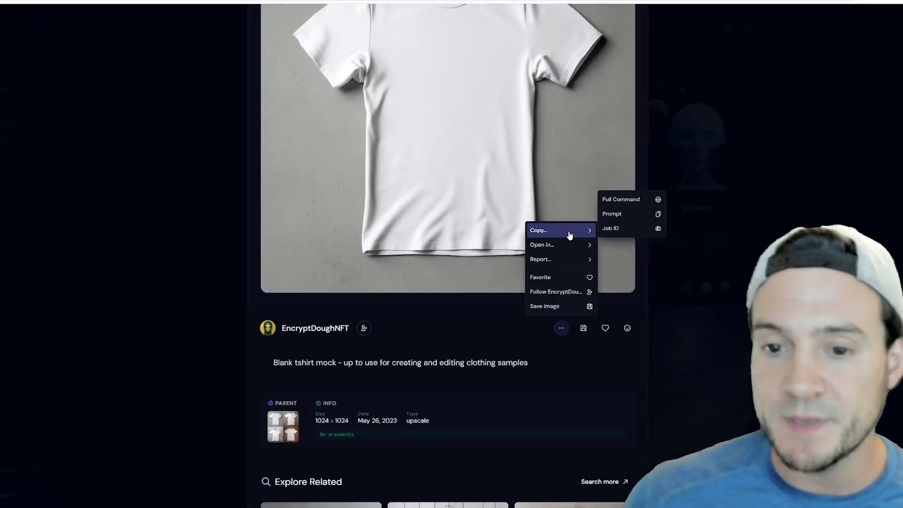
{"action": "left_click", "coordinate": [616, 215]}
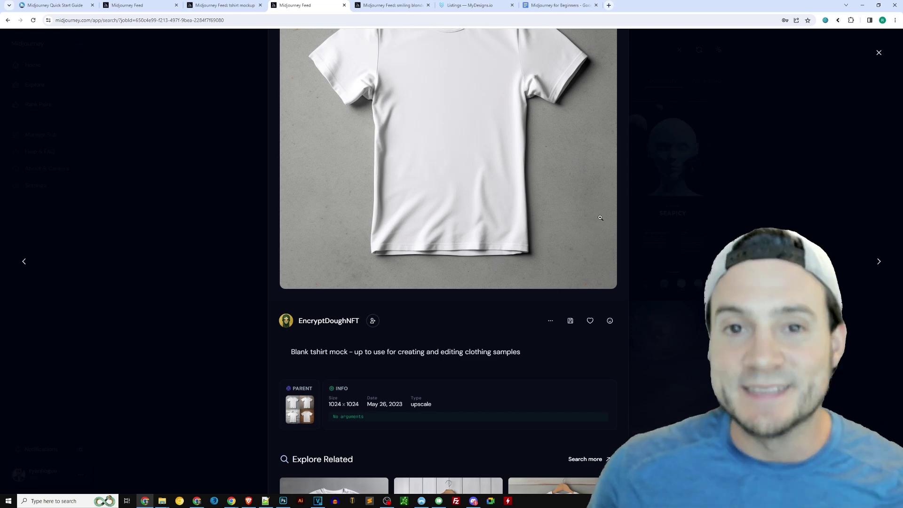
{"action": "scroll", "coordinate": [600, 218], "scroll_direction": "up", "scroll_amount": 2}
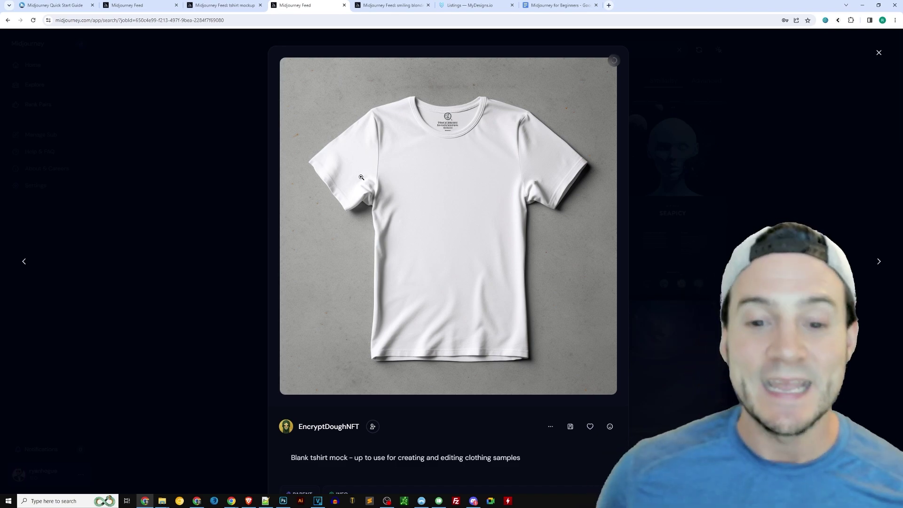
{"action": "left_click", "coordinate": [475, 502]}
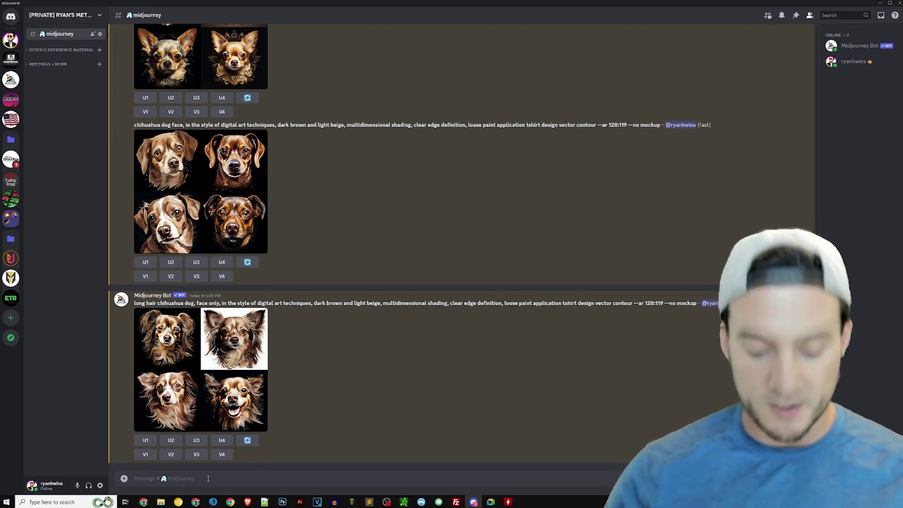
Step: Submit /imagine in Discord with the pasted blank tshirt mock-up prompt
{"action": "type", "text": "/imagine"}
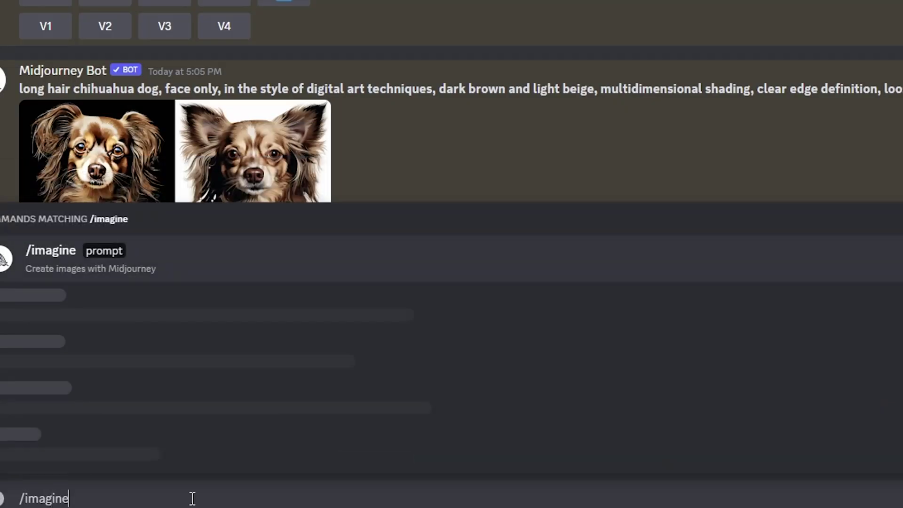
{"action": "key", "text": "Tab"}
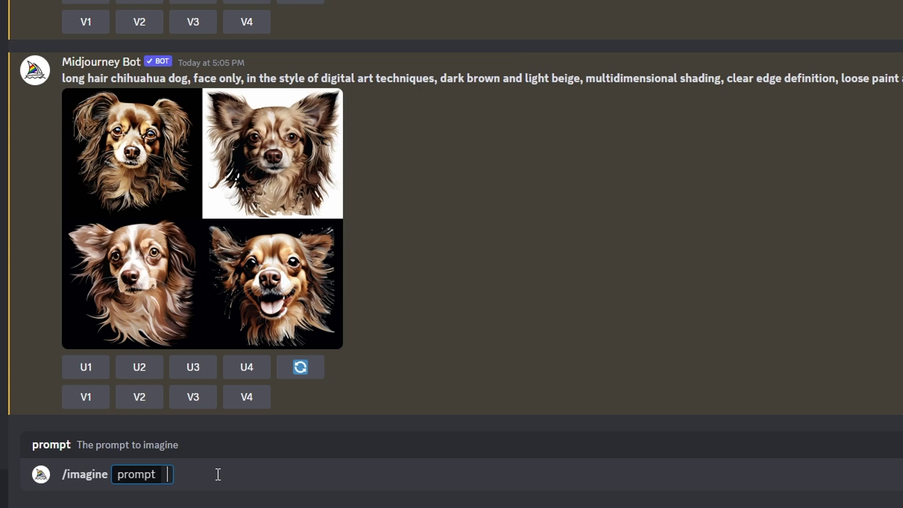
{"action": "key", "text": "ctrl+v"}
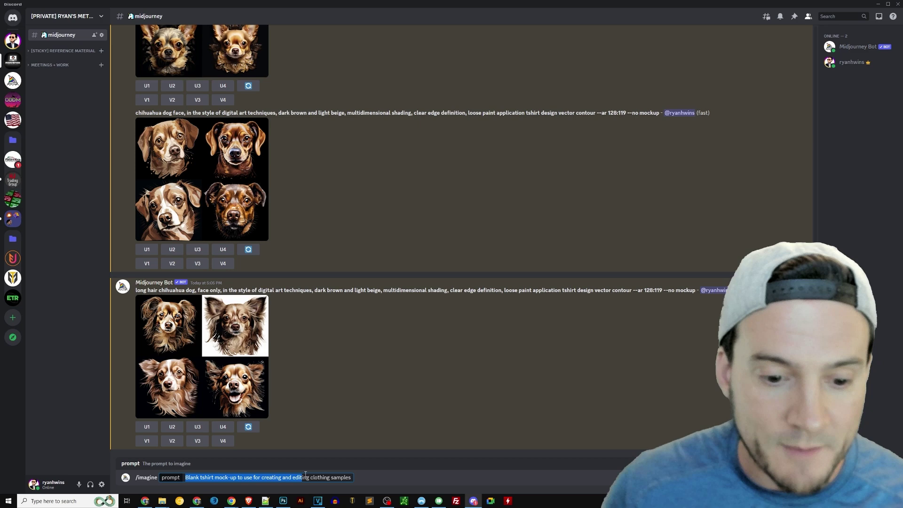
{"action": "key", "text": "alt+Tab"}
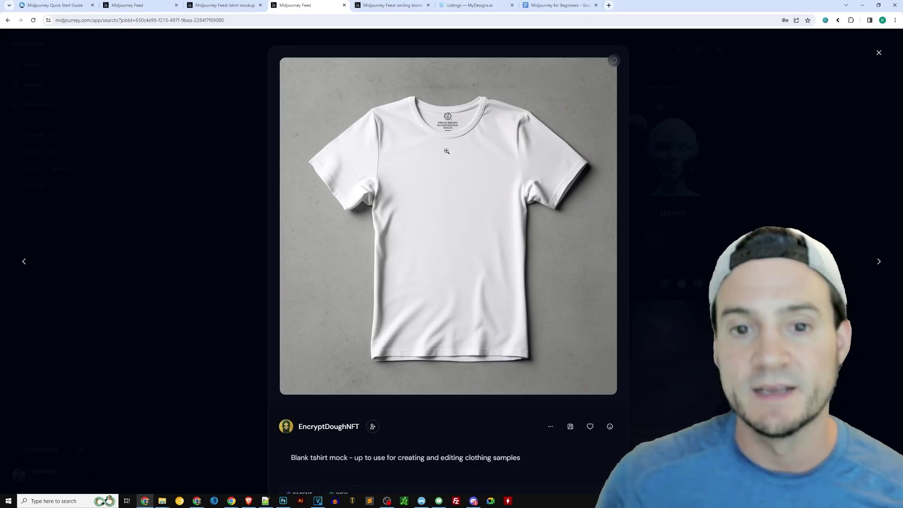
{"action": "key", "text": "alt+Tab"}
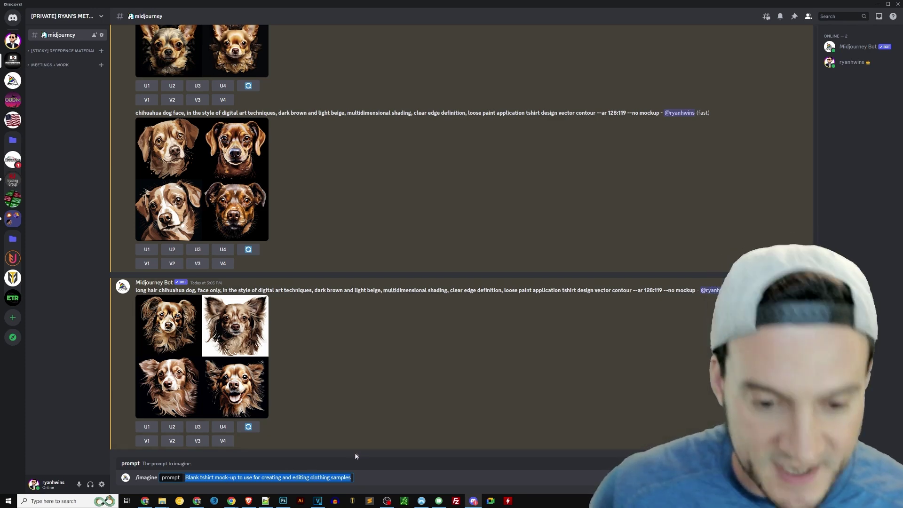
{"action": "key", "text": "Return"}
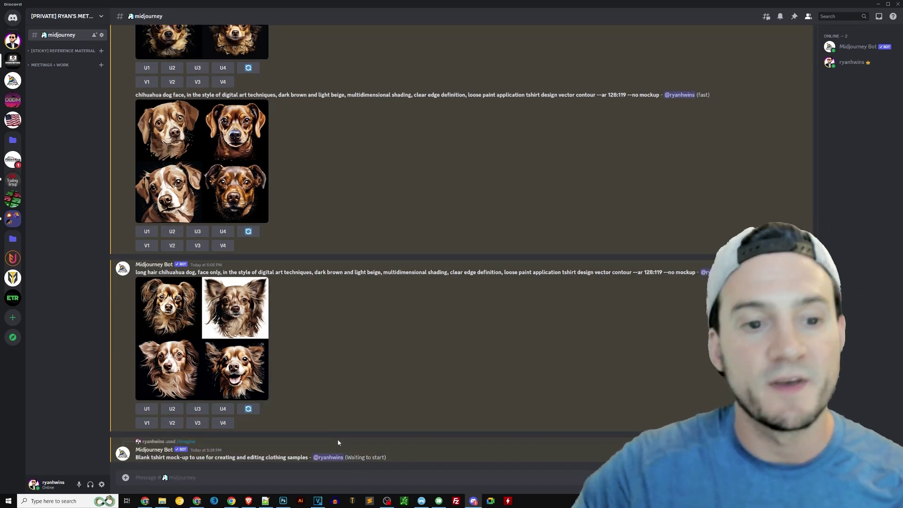
{"action": "key", "text": "alt+Tab"}
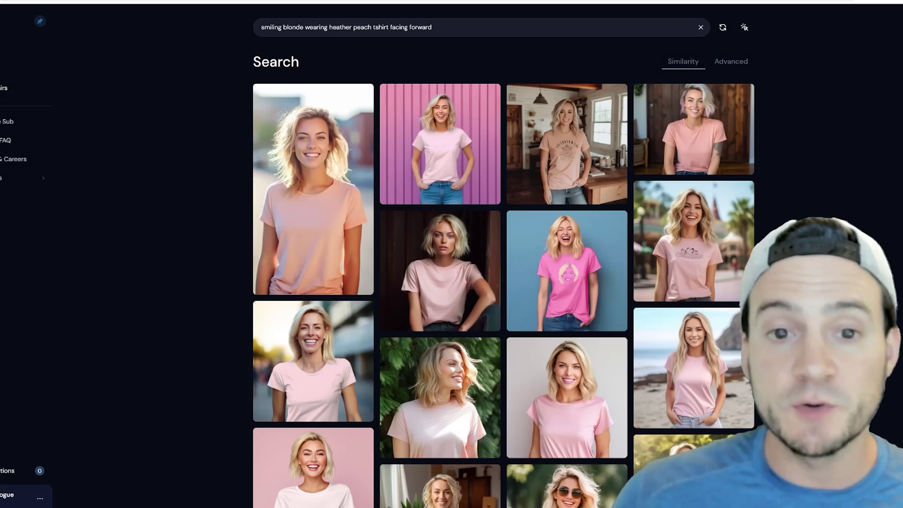
Step: Open the first 'smiling blonde wearing heather peach tshirt' result in detail view
{"action": "left_click_drag", "start_coordinate": [450, 30], "coordinate": [258, 30]}
{"action": "left_click", "coordinate": [239, 33]}
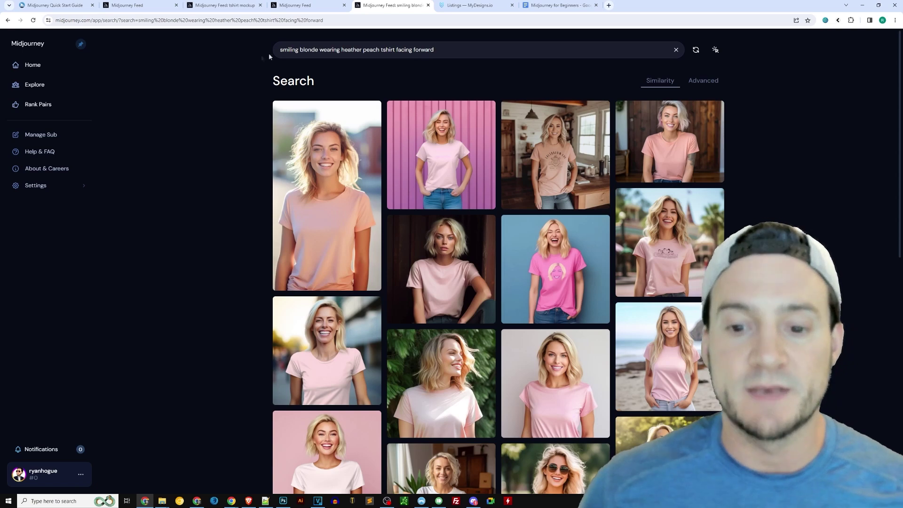
{"action": "scroll", "coordinate": [750, 98], "scroll_direction": "down", "scroll_amount": 2}
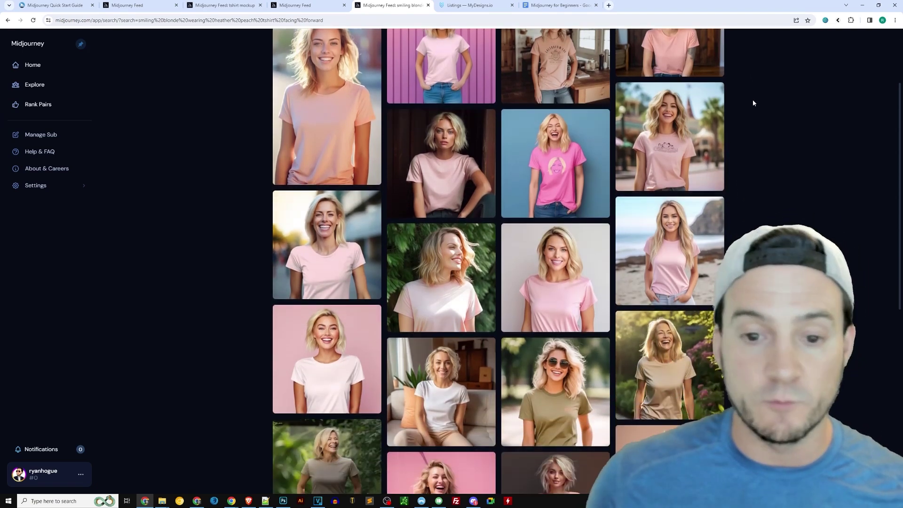
{"action": "scroll", "coordinate": [735, 97], "scroll_direction": "down", "scroll_amount": 3}
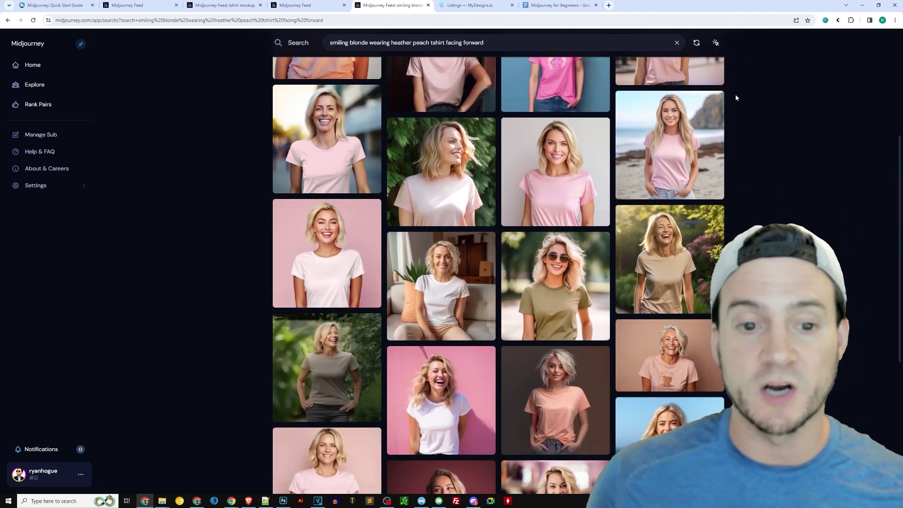
{"action": "scroll", "coordinate": [740, 94], "scroll_direction": "down", "scroll_amount": 3}
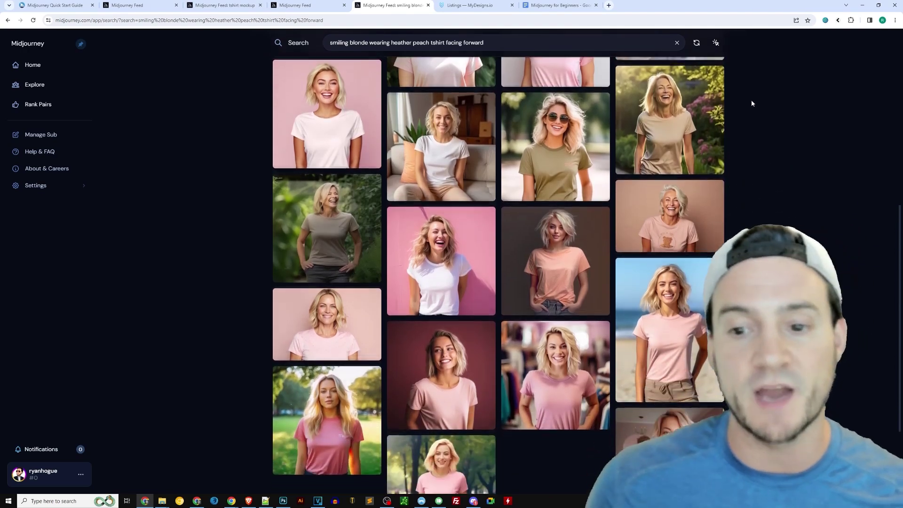
{"action": "scroll", "coordinate": [751, 103], "scroll_direction": "down", "scroll_amount": 2}
{"action": "scroll", "coordinate": [751, 148], "scroll_direction": "up", "scroll_amount": 10}
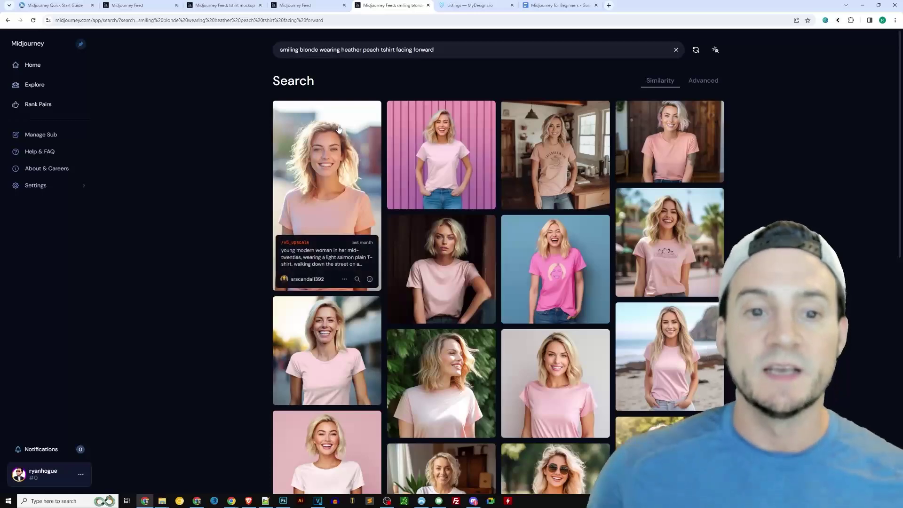
{"action": "left_click", "coordinate": [339, 129]}
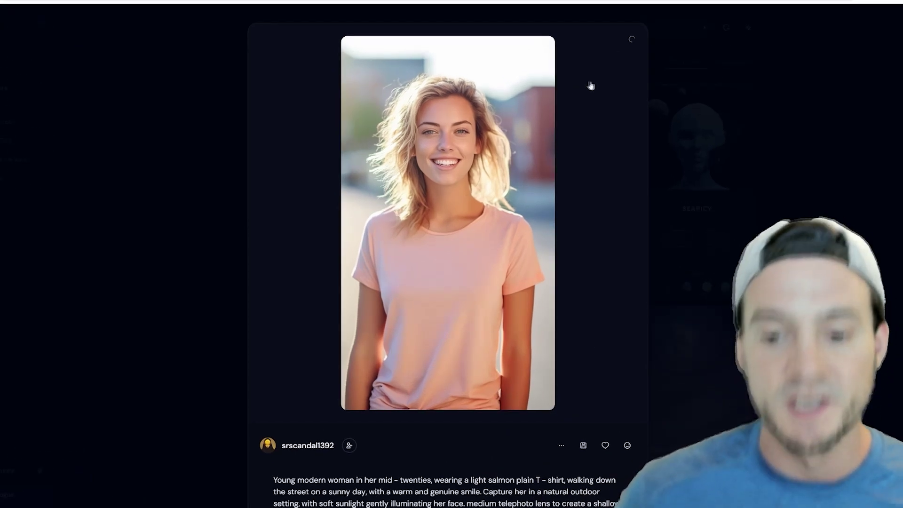
Step: Copy the salmon T-shirt image's prompt from its options menu
{"action": "left_click", "coordinate": [561, 445]}
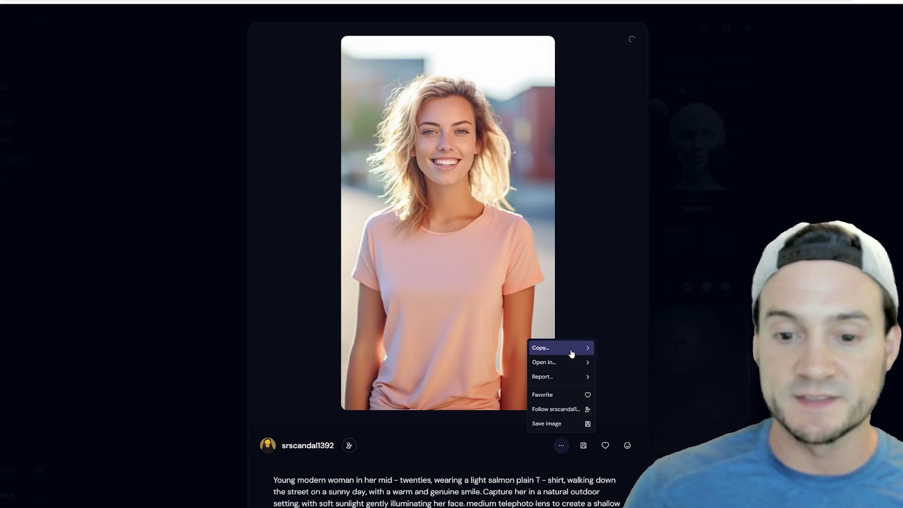
{"action": "mouse_move", "coordinate": [571, 348]}
{"action": "left_click", "coordinate": [609, 332]}
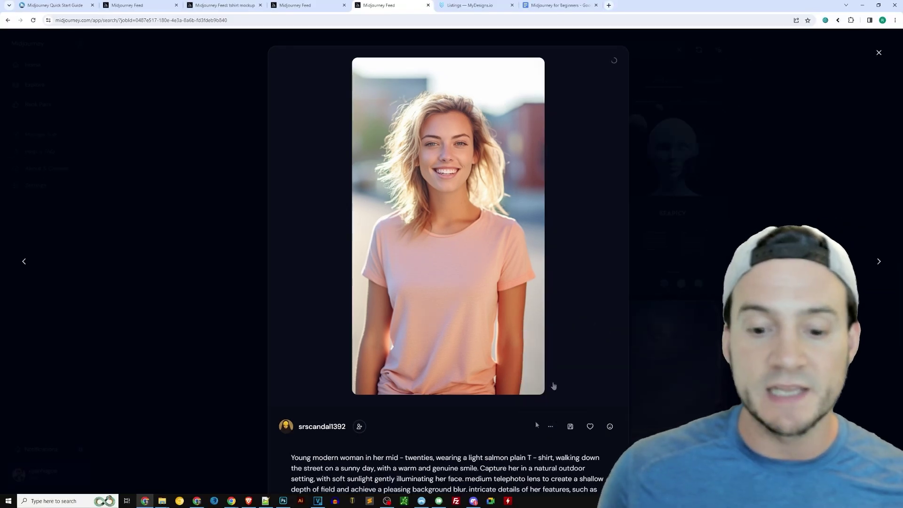
{"action": "left_click", "coordinate": [473, 501]}
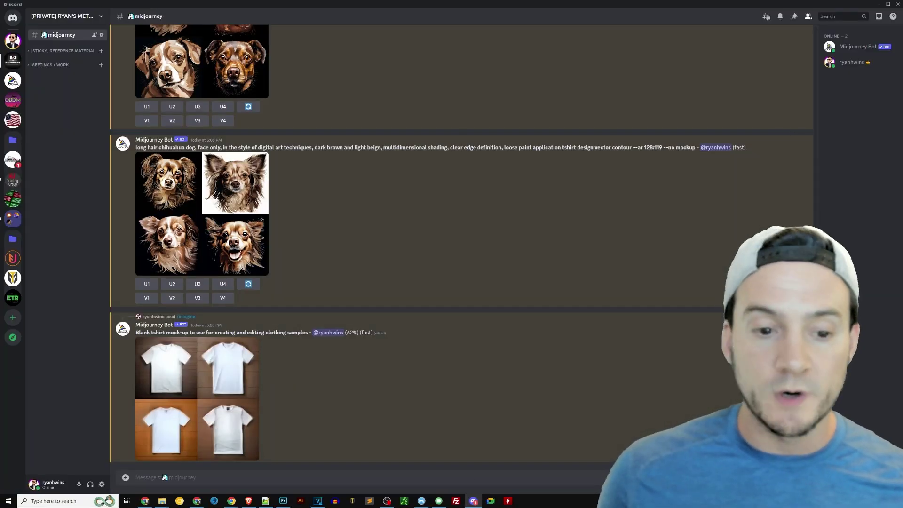
Step: Preview the earlier woman-in-T-shirt grid in the midjourney channel
{"action": "scroll", "coordinate": [461, 248], "scroll_direction": "up", "scroll_amount": 15}
{"action": "scroll", "coordinate": [226, 278], "scroll_direction": "down", "scroll_amount": 3}
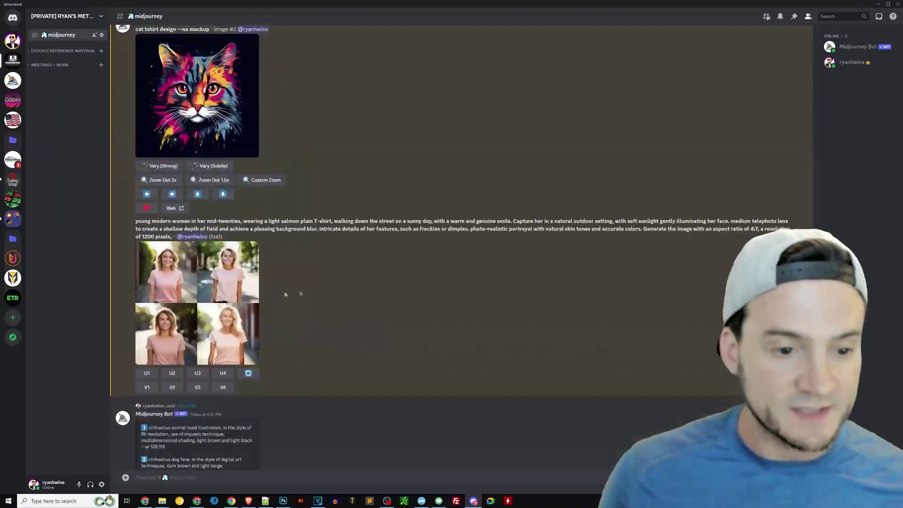
{"action": "left_click", "coordinate": [226, 278]}
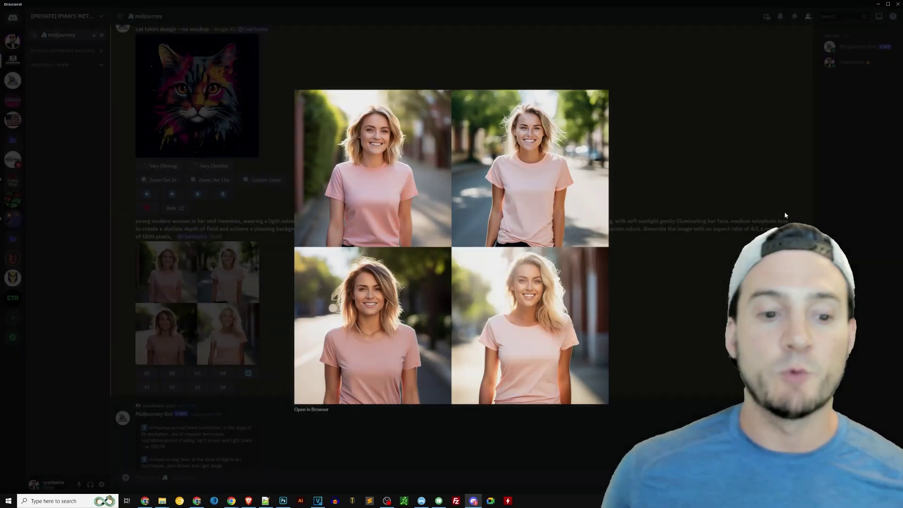
{"action": "key", "text": "Escape"}
Step: Find and preview the earlier cat T-shirt design
{"action": "scroll", "coordinate": [369, 225], "scroll_direction": "down", "scroll_amount": 1}
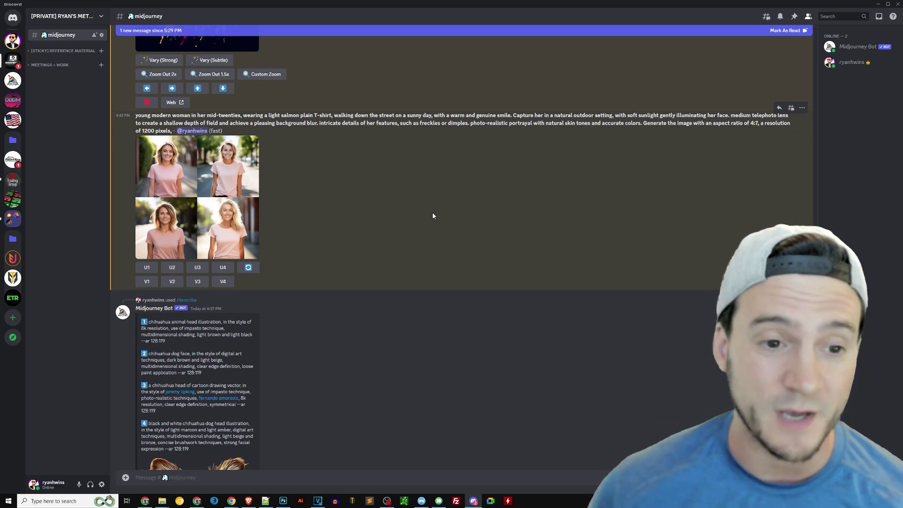
{"action": "scroll", "coordinate": [429, 214], "scroll_direction": "down", "scroll_amount": 5}
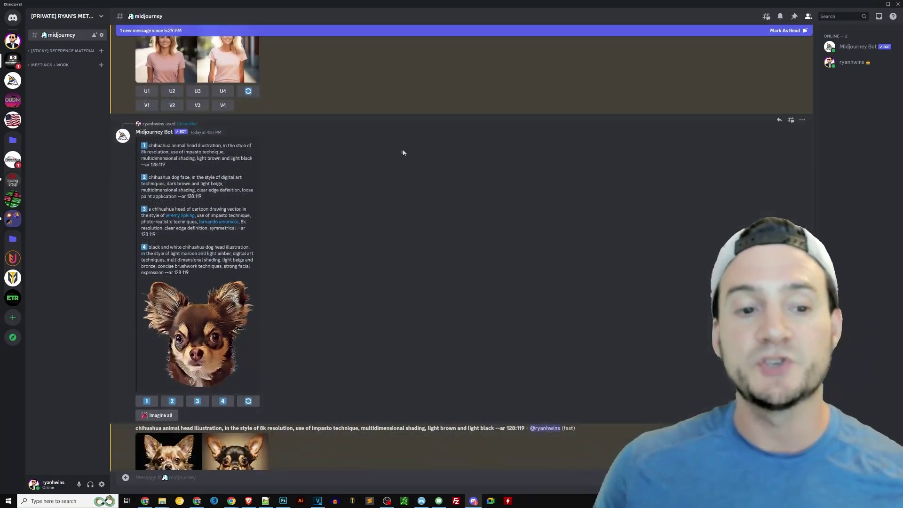
{"action": "scroll", "coordinate": [403, 152], "scroll_direction": "up", "scroll_amount": 1}
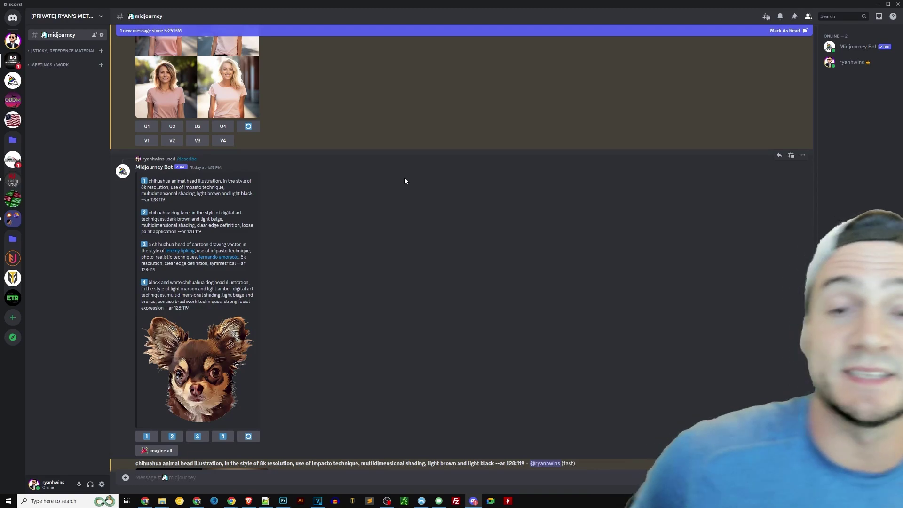
{"action": "scroll", "coordinate": [402, 181], "scroll_direction": "up", "scroll_amount": 6}
{"action": "scroll", "coordinate": [394, 182], "scroll_direction": "up", "scroll_amount": 5}
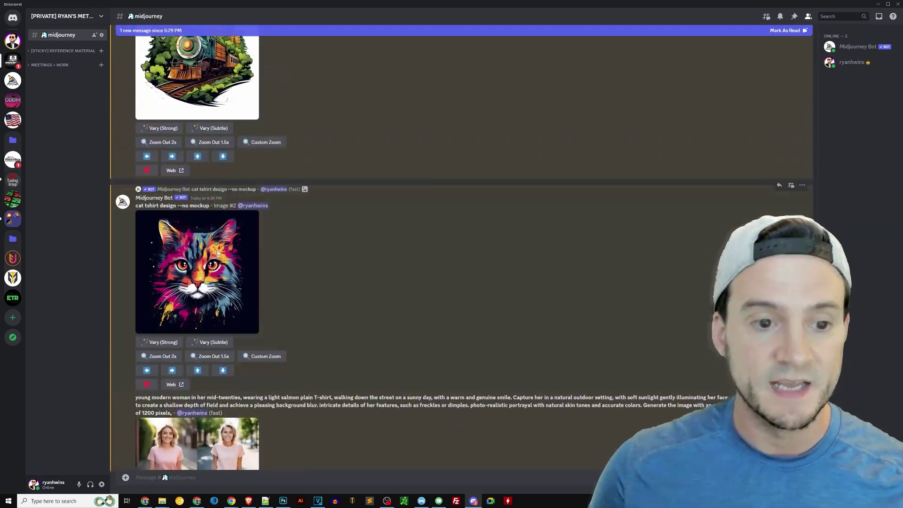
{"action": "left_click", "coordinate": [207, 268]}
{"action": "left_click", "coordinate": [744, 178]}
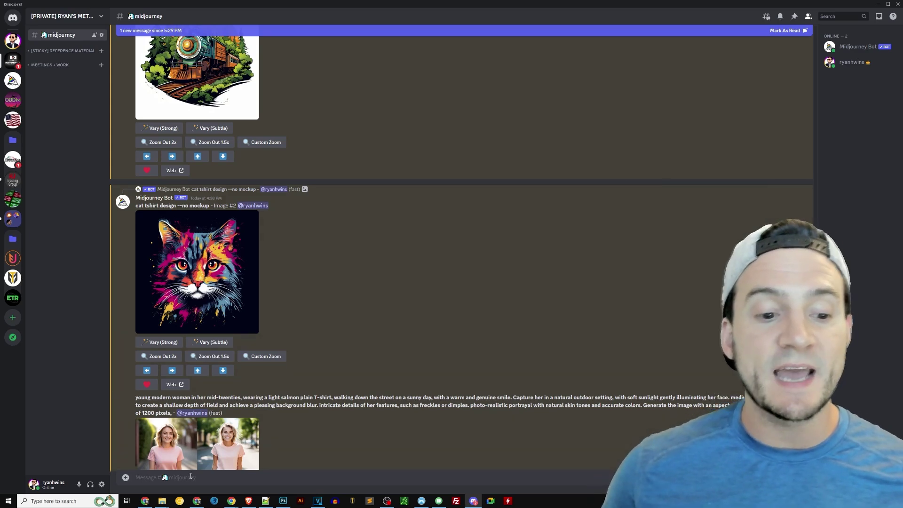
Step: Start an /imagine prompt reading 'cat tshirt design --no mockup'
{"action": "type", "text": "/imagine"}
{"action": "key", "text": "Return"}
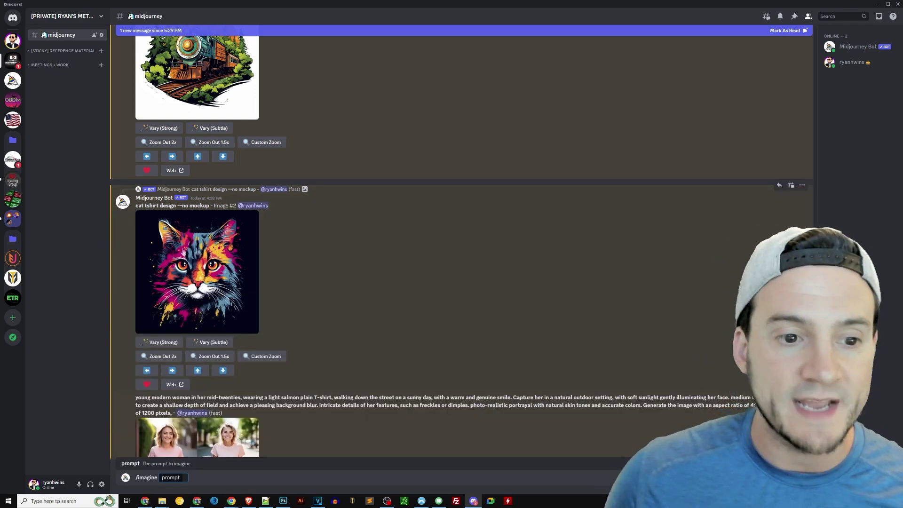
{"action": "left_click", "coordinate": [183, 252]}
{"action": "left_click", "coordinate": [216, 174]}
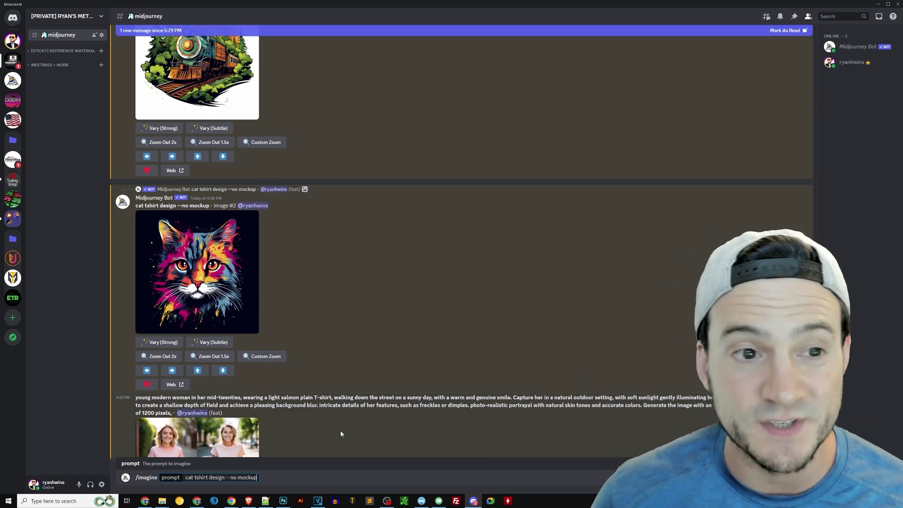
{"action": "scroll", "coordinate": [421, 347], "scroll_direction": "up", "scroll_amount": 3}
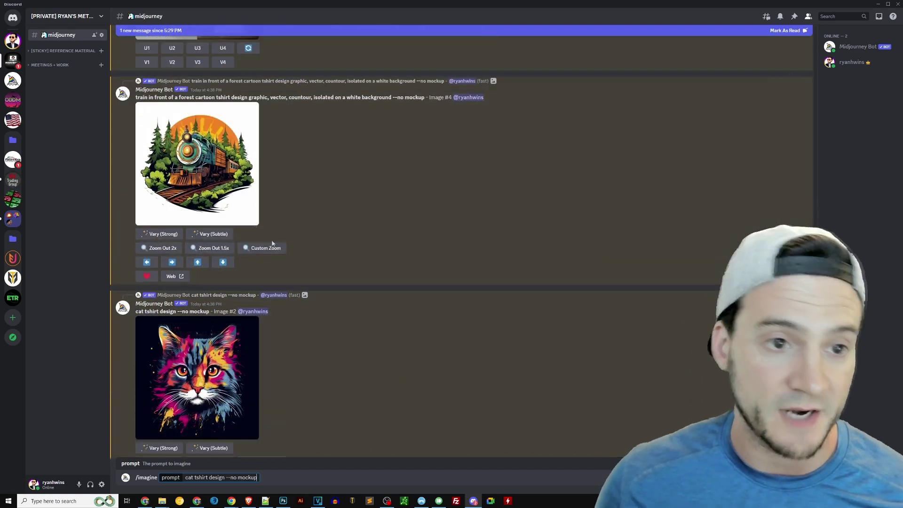
{"action": "left_click", "coordinate": [215, 173]}
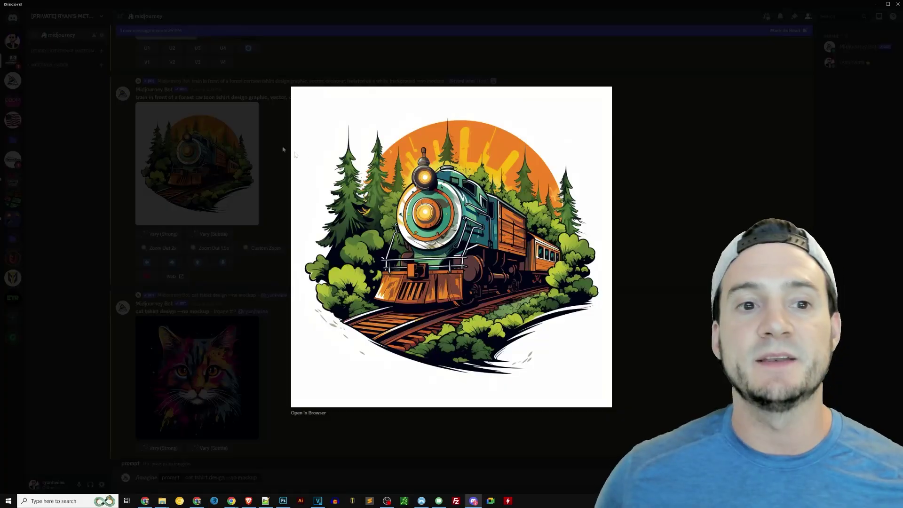
{"action": "left_click", "coordinate": [283, 150]}
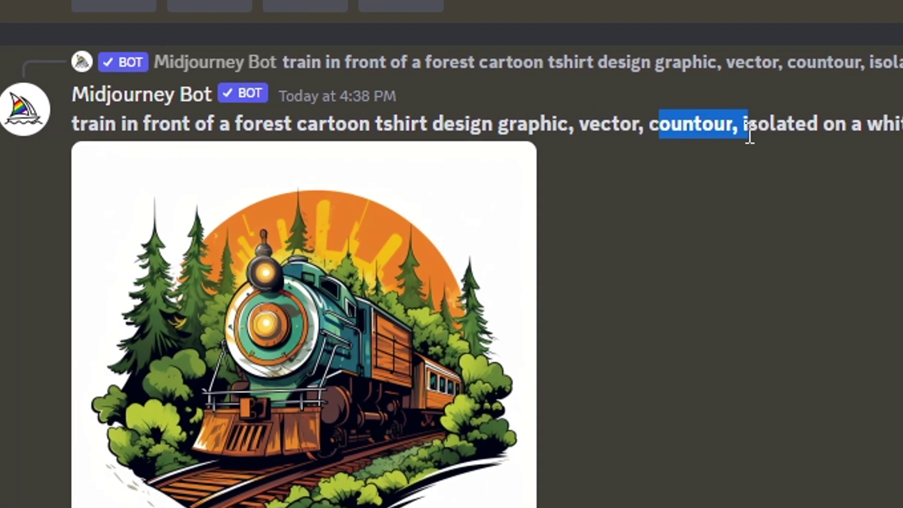
{"action": "left_click_drag", "start_coordinate": [741, 121], "coordinate": [902, 122]}
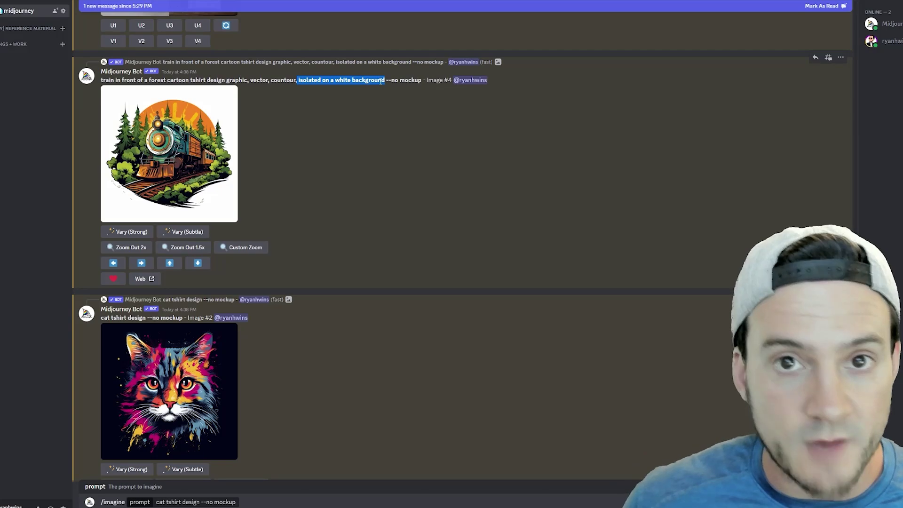
{"action": "scroll", "coordinate": [506, 196], "scroll_direction": "down", "scroll_amount": 20}
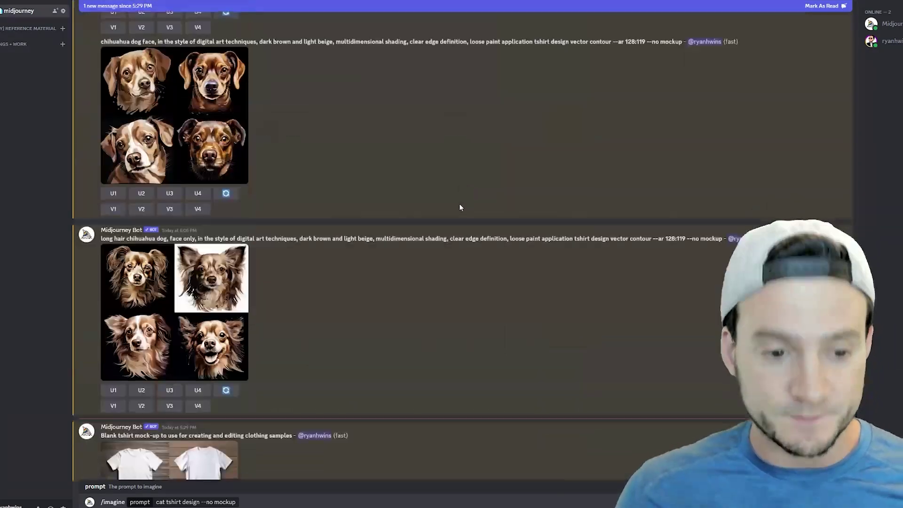
Step: Enlarge the brown-and-tan long-haired chihuahua head image from the /describe result
{"action": "left_click", "coordinate": [174, 464]}
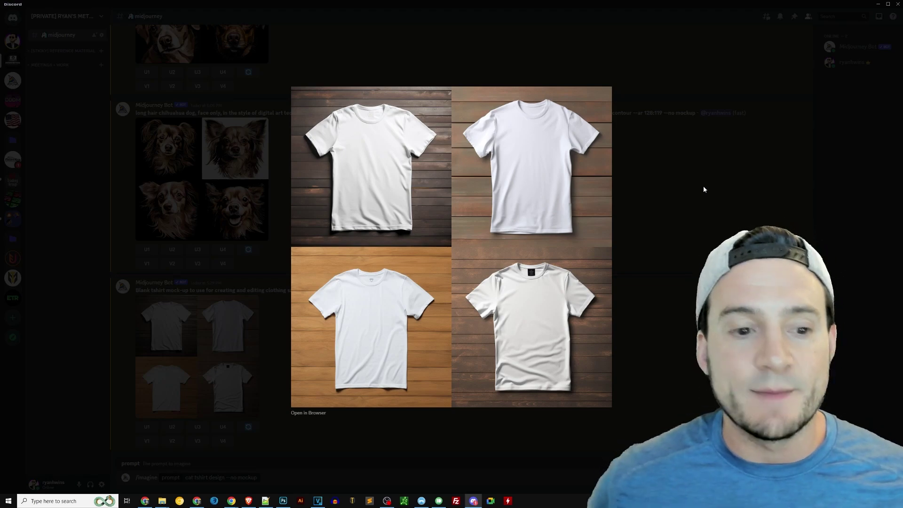
{"action": "left_click", "coordinate": [662, 186]}
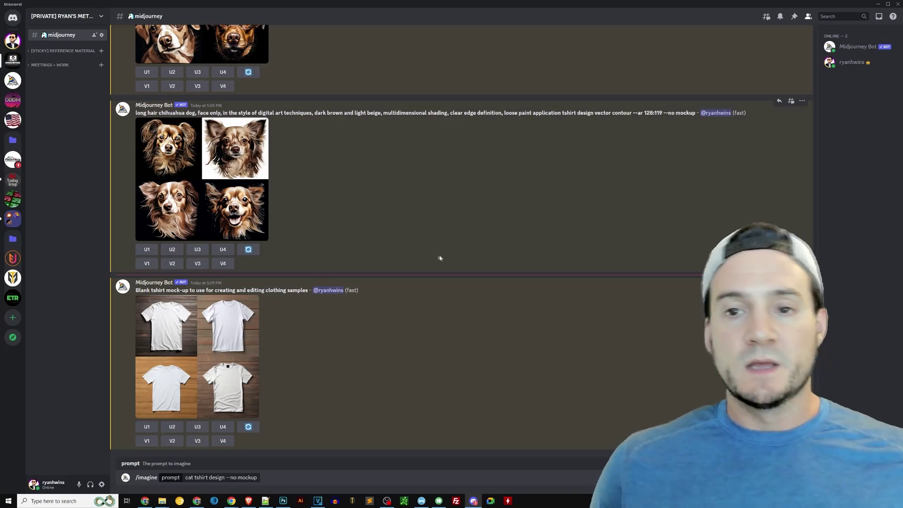
{"action": "scroll", "coordinate": [433, 249], "scroll_direction": "up", "scroll_amount": 5}
{"action": "scroll", "coordinate": [438, 255], "scroll_direction": "up", "scroll_amount": 8}
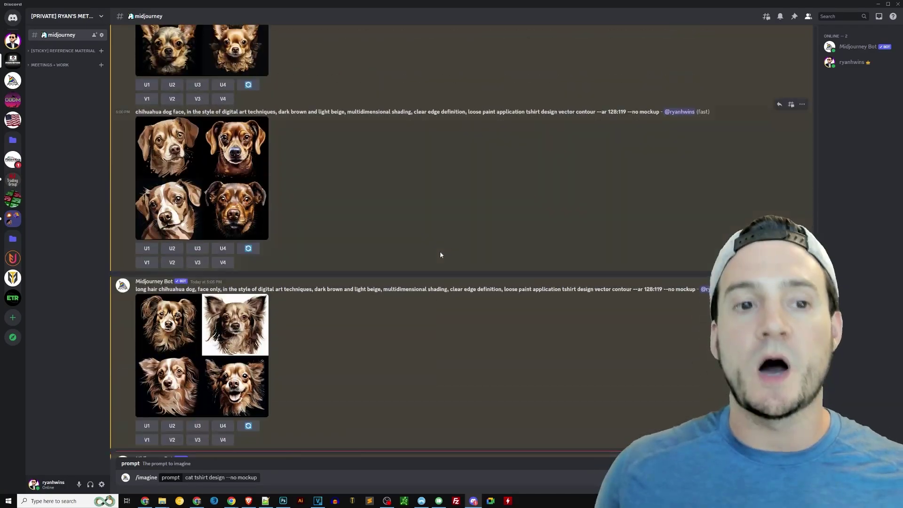
{"action": "scroll", "coordinate": [440, 255], "scroll_direction": "up", "scroll_amount": 3}
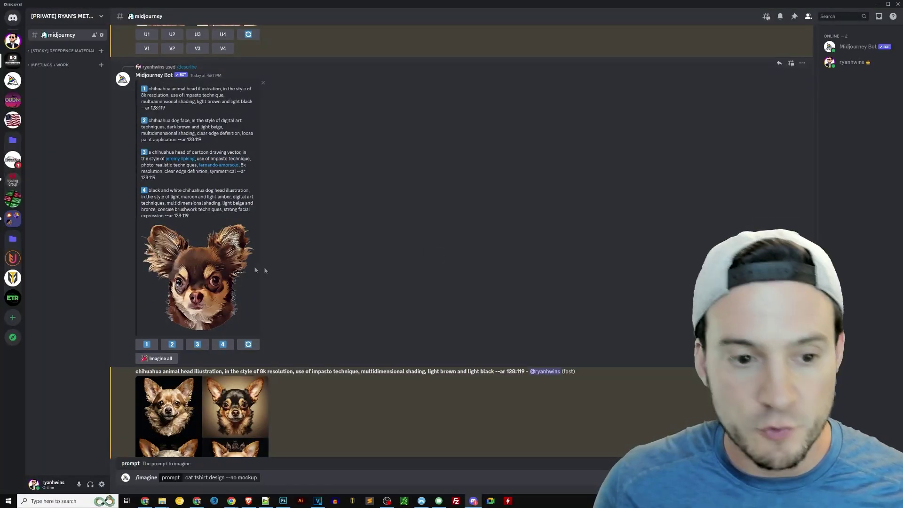
{"action": "left_click", "coordinate": [208, 265]}
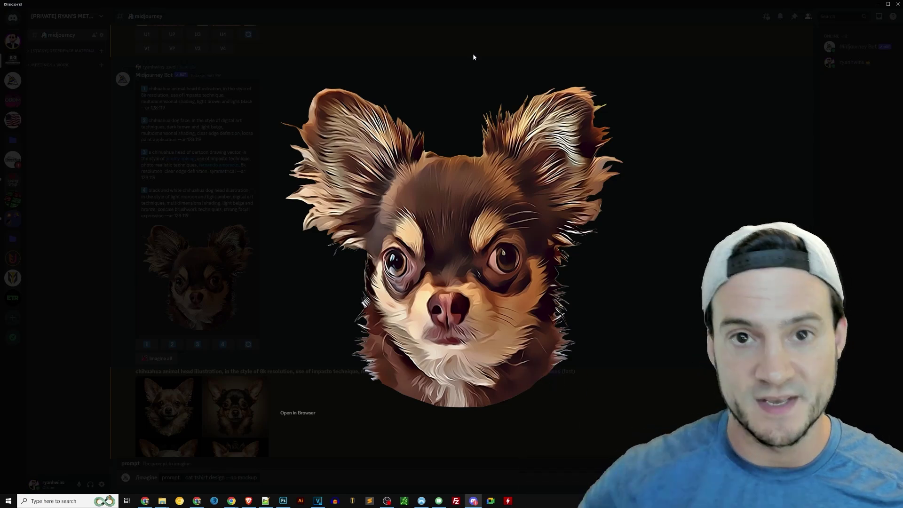
Step: Start /describe with the chihuahua image, remove pablo.png and cancel, then review the suggested prompts
{"action": "left_click", "coordinate": [471, 55]}
{"action": "key", "text": "ctrl+a"}
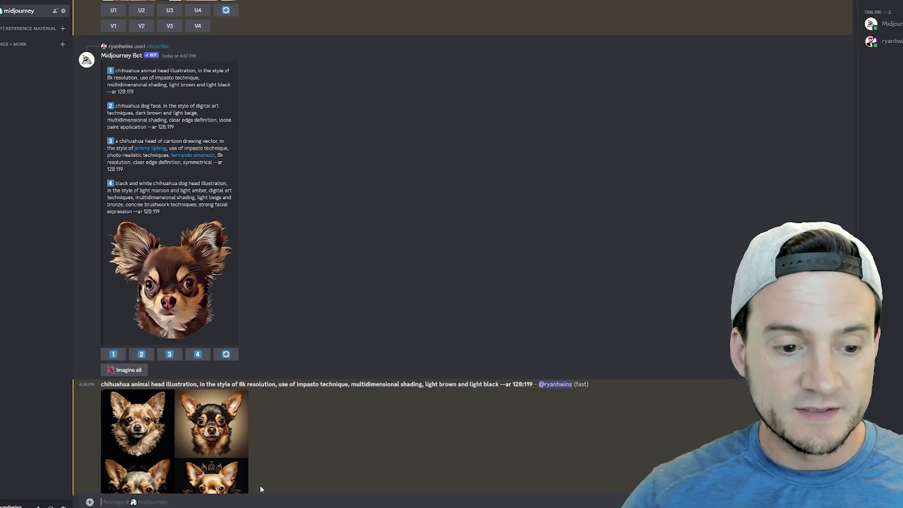
{"action": "type", "text": "/describe"}
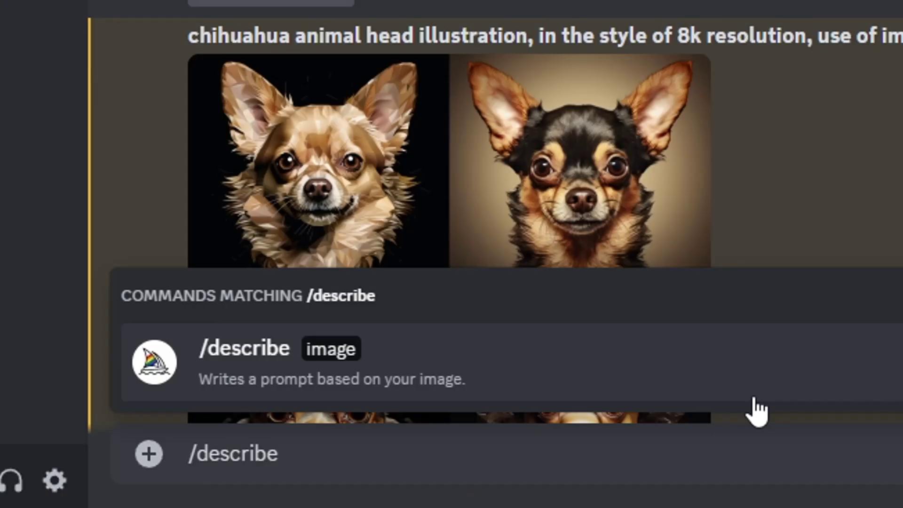
{"action": "left_click", "coordinate": [754, 399]}
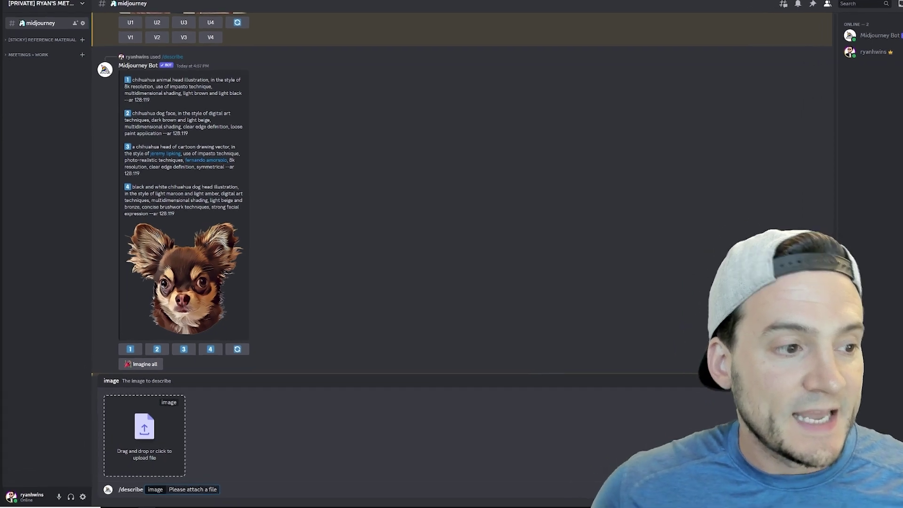
{"action": "left_click_drag", "start_coordinate": [170, 282], "coordinate": [128, 442]}
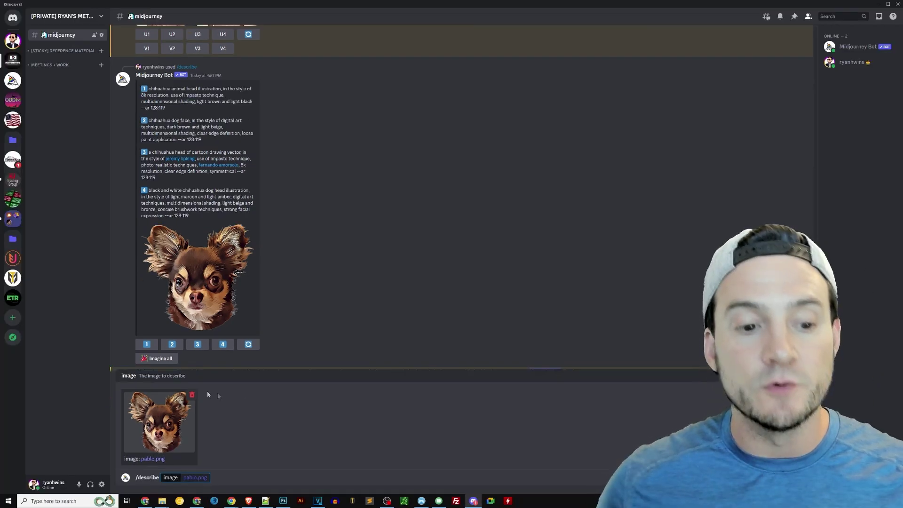
{"action": "left_click", "coordinate": [193, 394]}
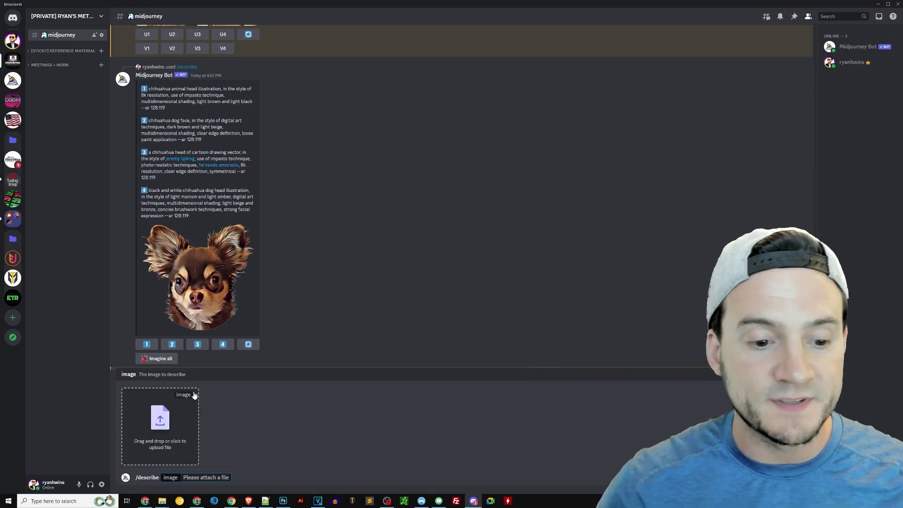
{"action": "left_click", "coordinate": [252, 477]}
{"action": "key", "text": "BackSpace"}
{"action": "key", "text": "BackSpace"}
{"action": "key", "text": "BackSpace"}
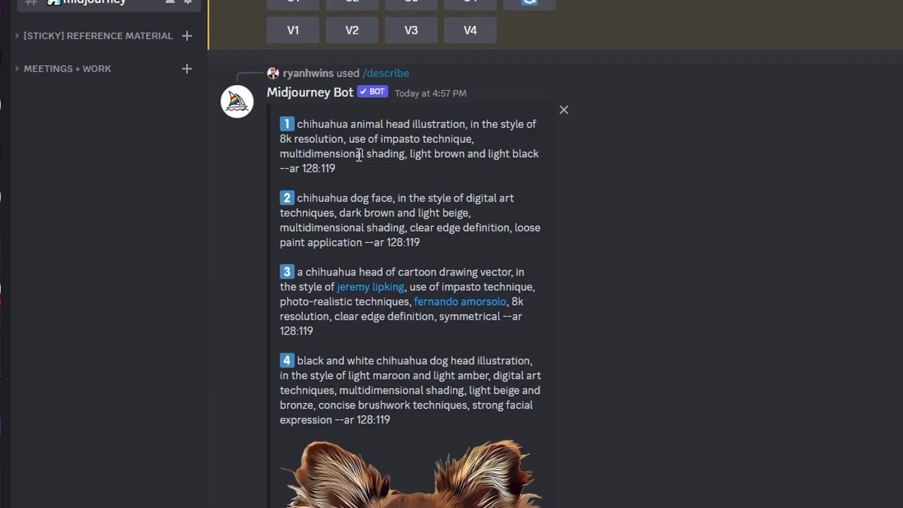
{"action": "left_click_drag", "start_coordinate": [418, 402], "coordinate": [288, 96]}
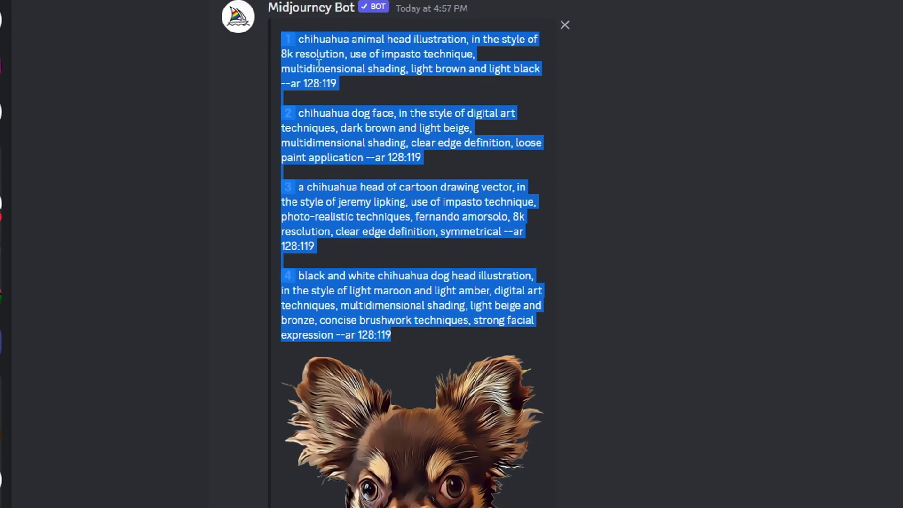
{"action": "left_click", "coordinate": [364, 92]}
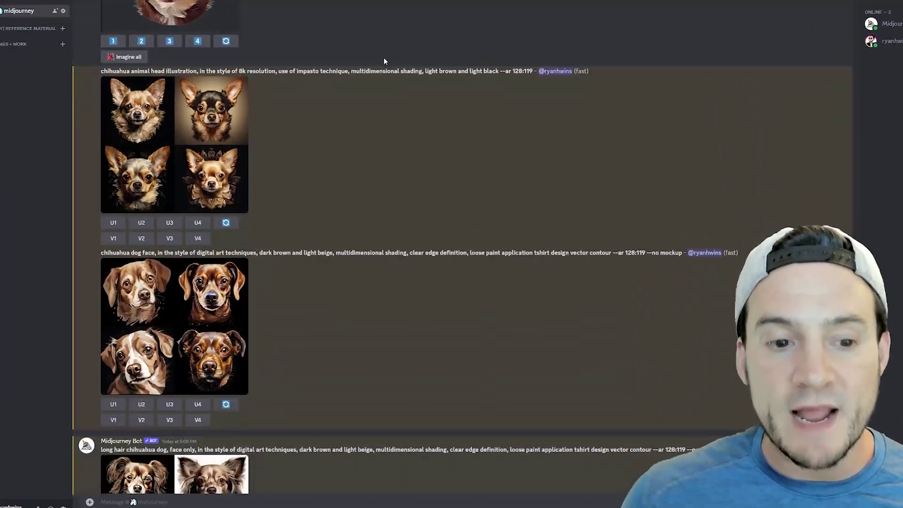
Step: Enlarge and close both chihuahua result grids, then bring up the Describe Pablo folder
{"action": "left_click", "coordinate": [207, 122]}
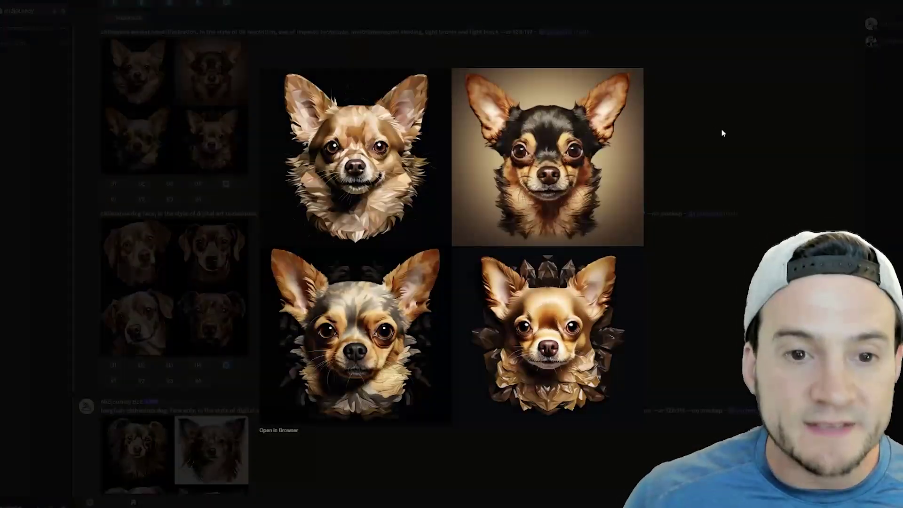
{"action": "left_click", "coordinate": [721, 129]}
{"action": "left_click", "coordinate": [174, 287]}
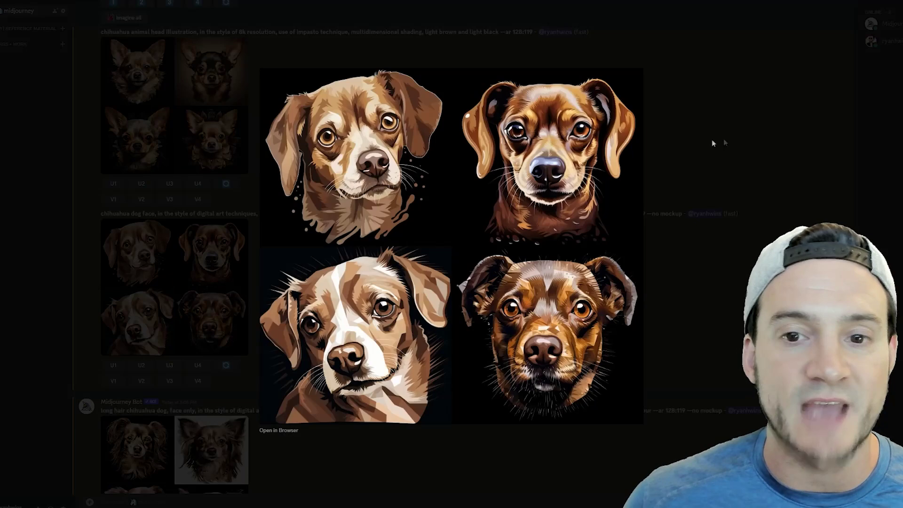
{"action": "left_click", "coordinate": [724, 141]}
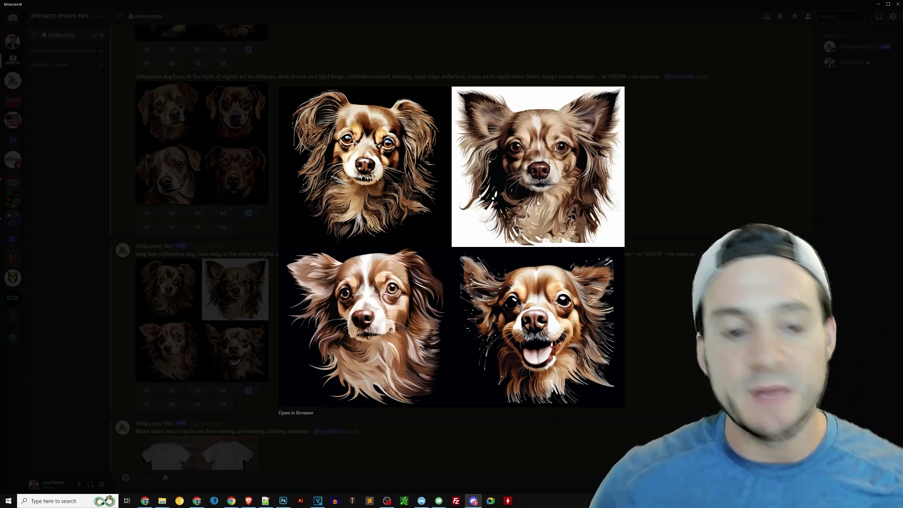
{"action": "mouse_move", "coordinate": [165, 498]}
{"action": "left_click", "coordinate": [203, 478]}
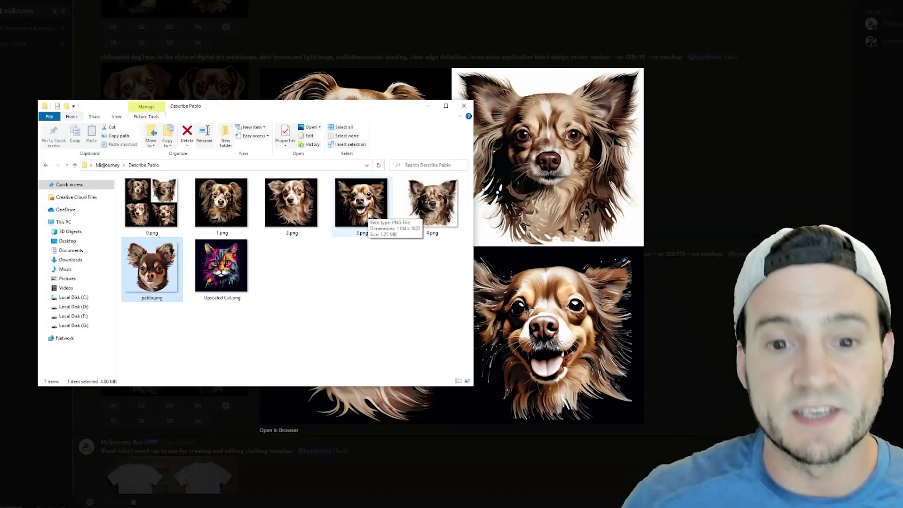
Step: Preview saved images 0.png, 1.png and 2.png, then switch to the MyDesigns dog listings
{"action": "left_click", "coordinate": [221, 202]}
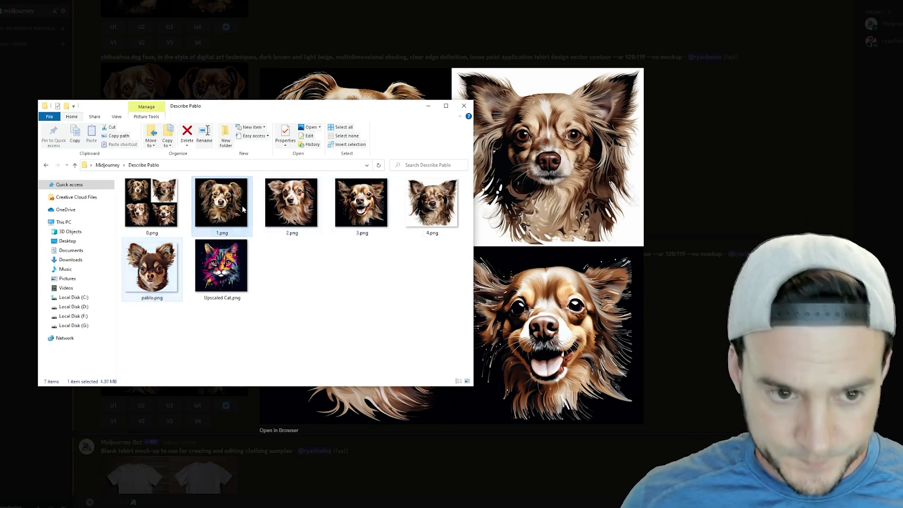
{"action": "left_click", "coordinate": [418, 203], "text": "shift"}
{"action": "double_click", "coordinate": [151, 202]}
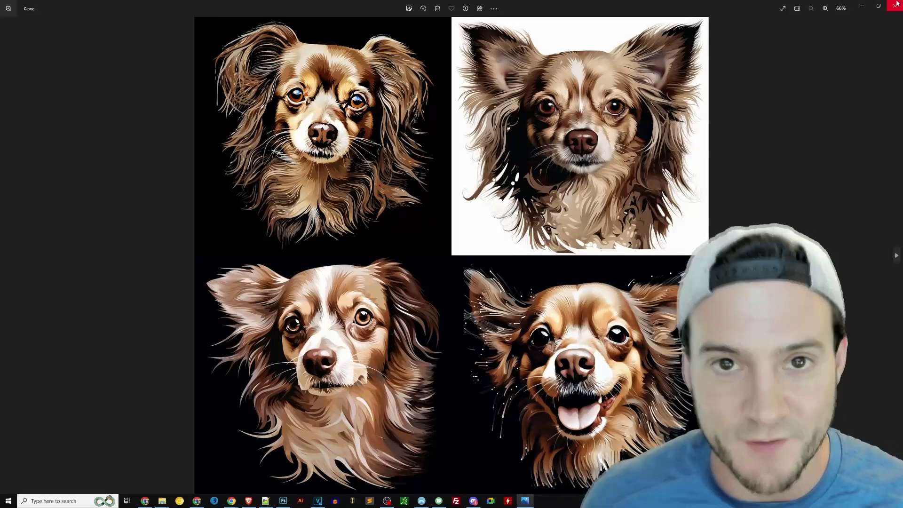
{"action": "left_click", "coordinate": [896, 4]}
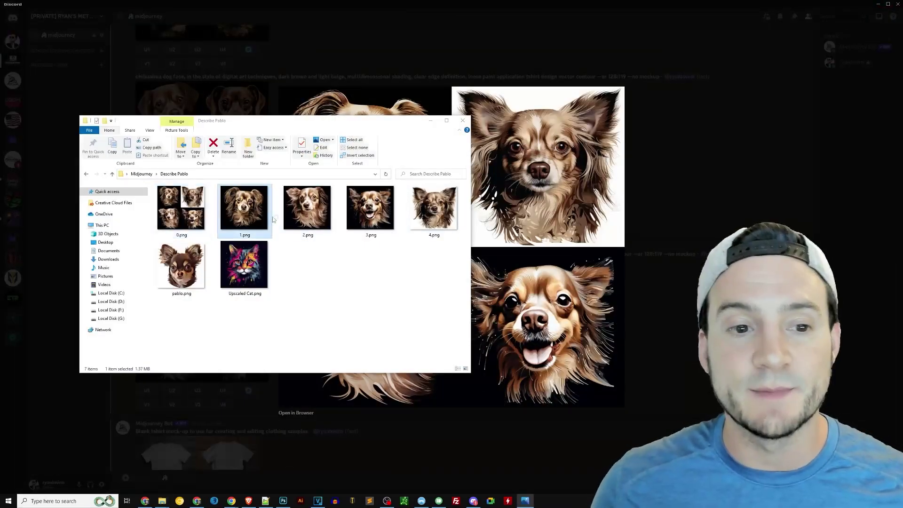
{"action": "double_click", "coordinate": [244, 206]}
{"action": "left_click", "coordinate": [895, 5]}
{"action": "double_click", "coordinate": [306, 207]}
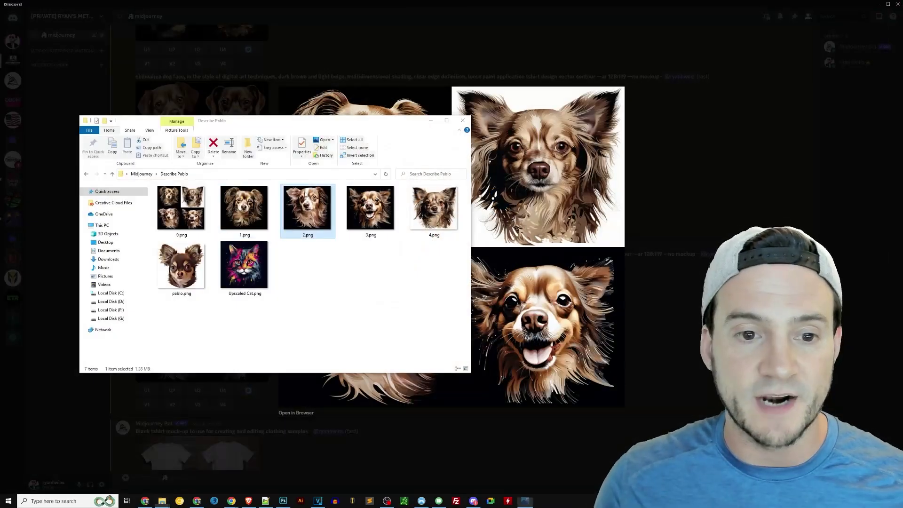
{"action": "left_click", "coordinate": [895, 5]}
{"action": "left_click", "coordinate": [145, 500]}
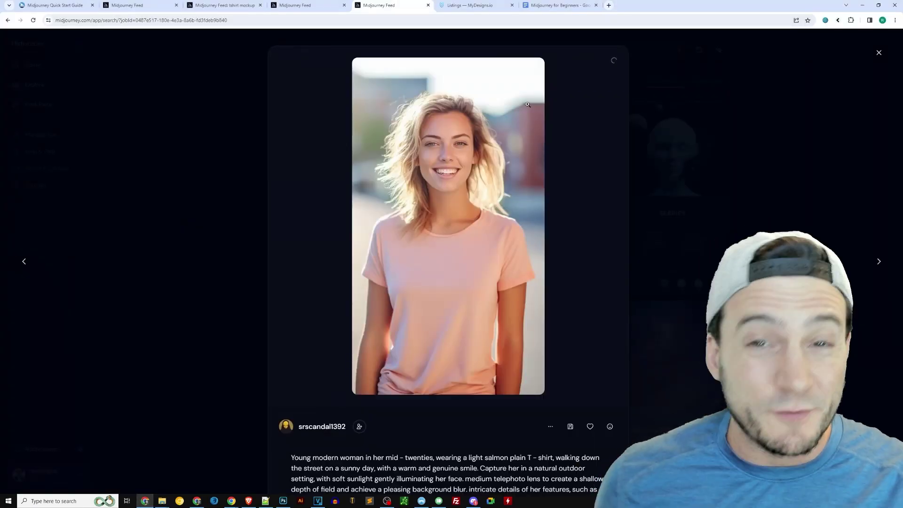
{"action": "left_click", "coordinate": [463, 6]}
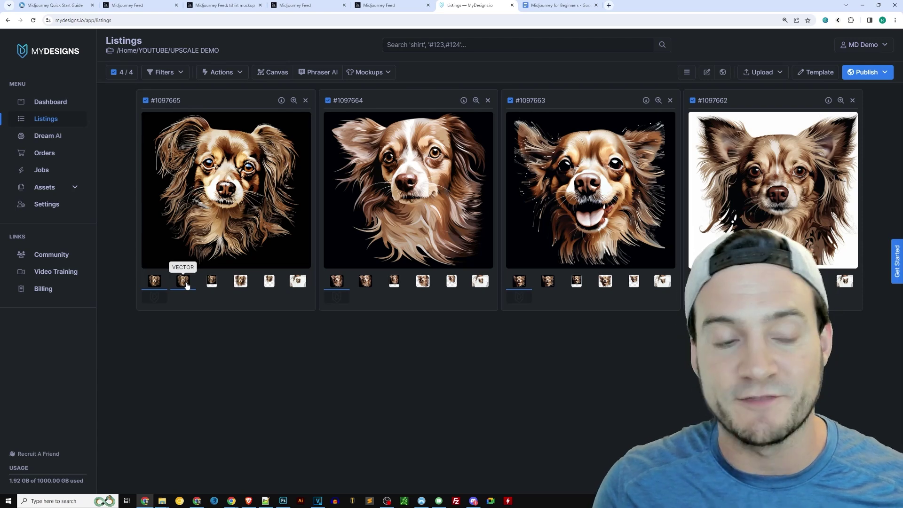
Step: Cycle the listings through VECTOR, Main file and UPSCALED views, ending on REMOVE BG versions
{"action": "left_click", "coordinate": [187, 285]}
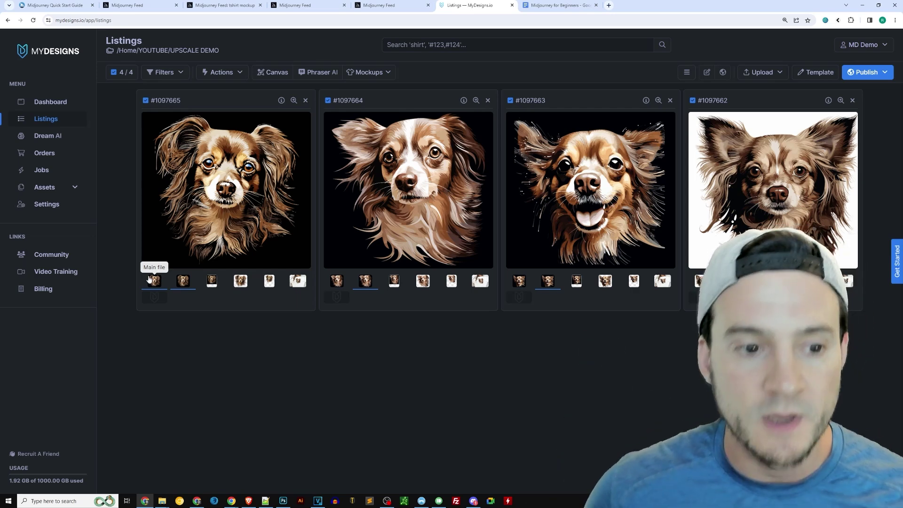
{"action": "left_click", "coordinate": [149, 279]}
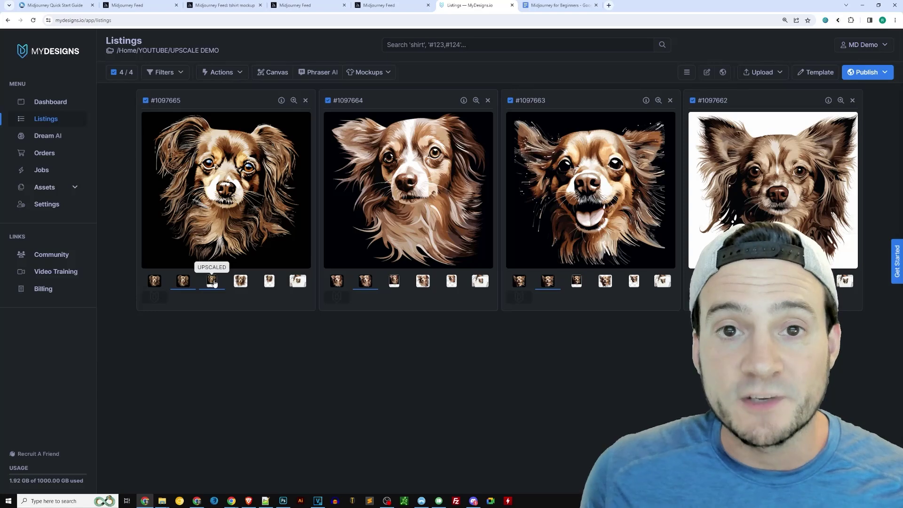
{"action": "left_click", "coordinate": [212, 281]}
{"action": "left_click", "coordinate": [211, 327]}
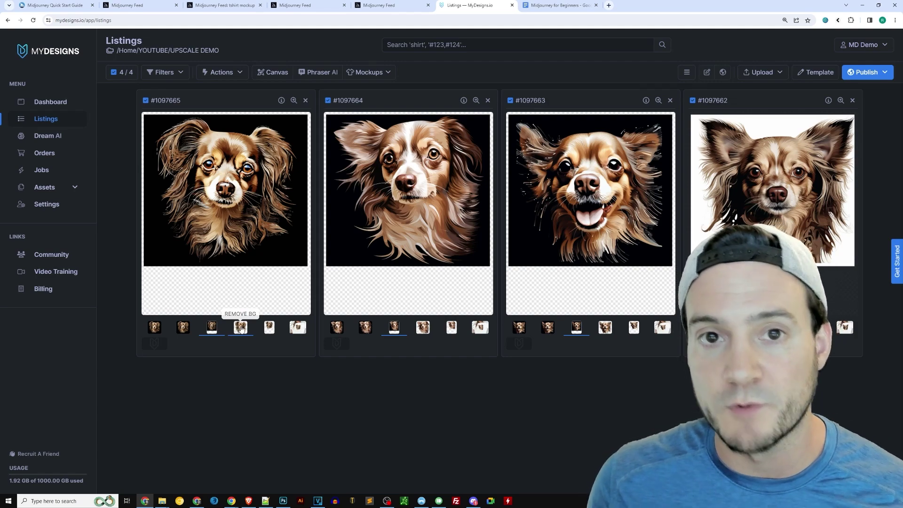
{"action": "left_click", "coordinate": [241, 328]}
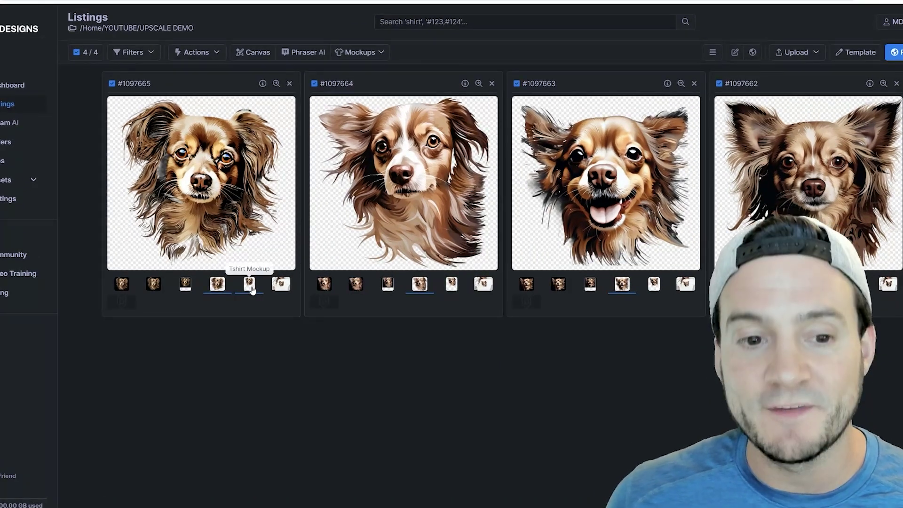
Step: Show the dog designs on the Tshirt Mockup, then the sixth sweatshirt mockup, and return to Discord
{"action": "left_click", "coordinate": [250, 286]}
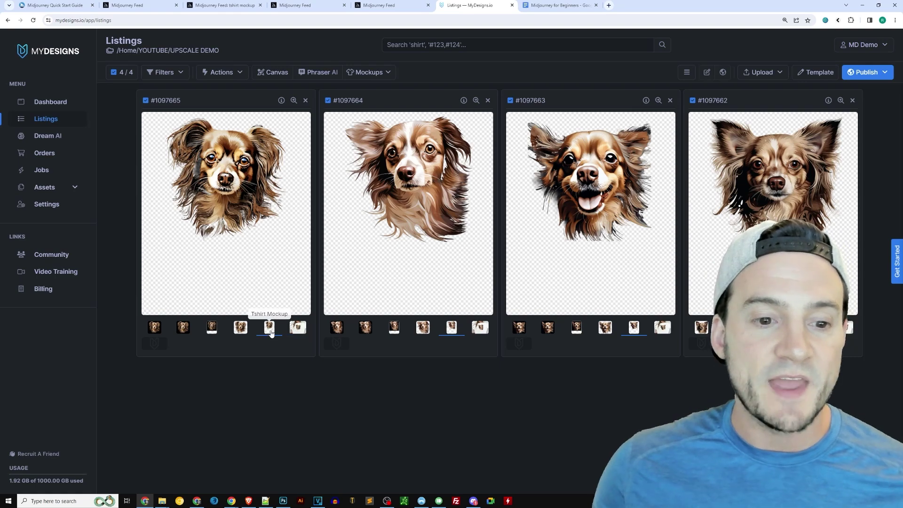
{"action": "left_click", "coordinate": [296, 327]}
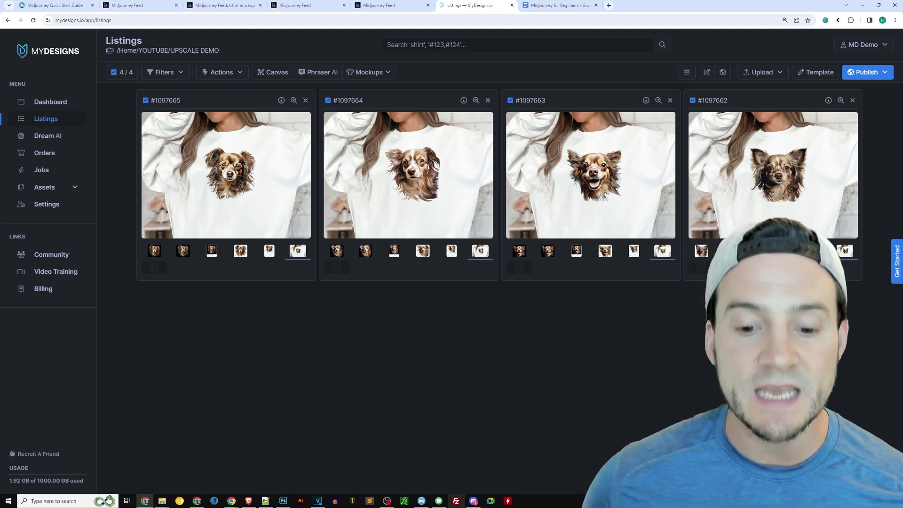
{"action": "left_click", "coordinate": [473, 500]}
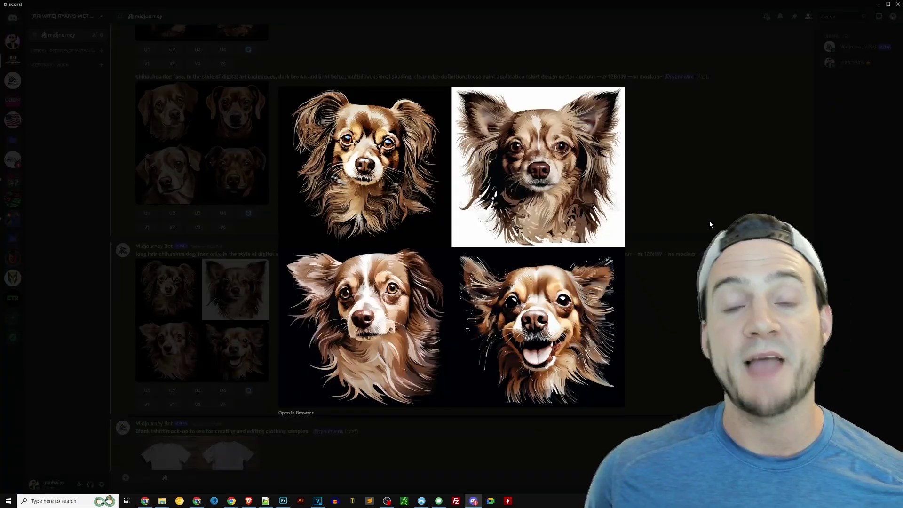
Step: Enlarge and close the original chihuahua image, then the long-hair chihuahua grid
{"action": "left_click", "coordinate": [708, 221]}
{"action": "scroll", "coordinate": [498, 247], "scroll_direction": "up", "scroll_amount": 10}
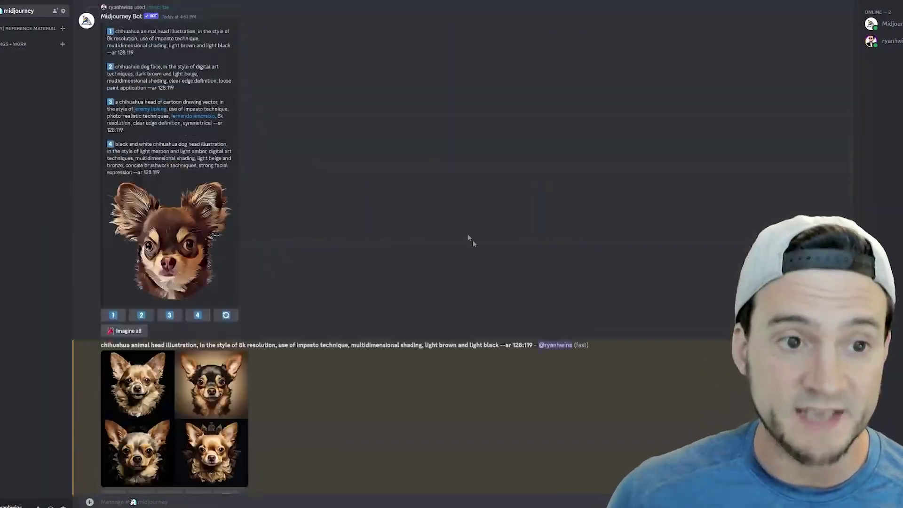
{"action": "scroll", "coordinate": [473, 240], "scroll_direction": "up", "scroll_amount": 2}
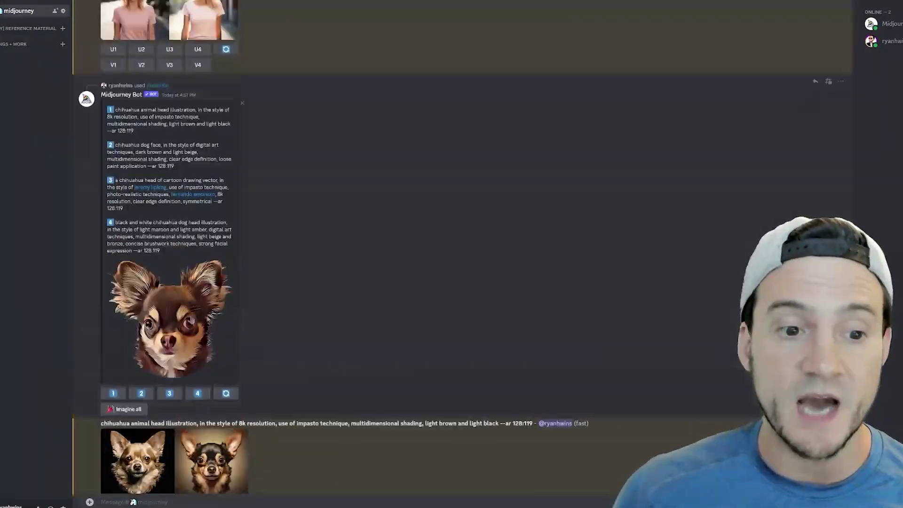
{"action": "left_click", "coordinate": [169, 318]}
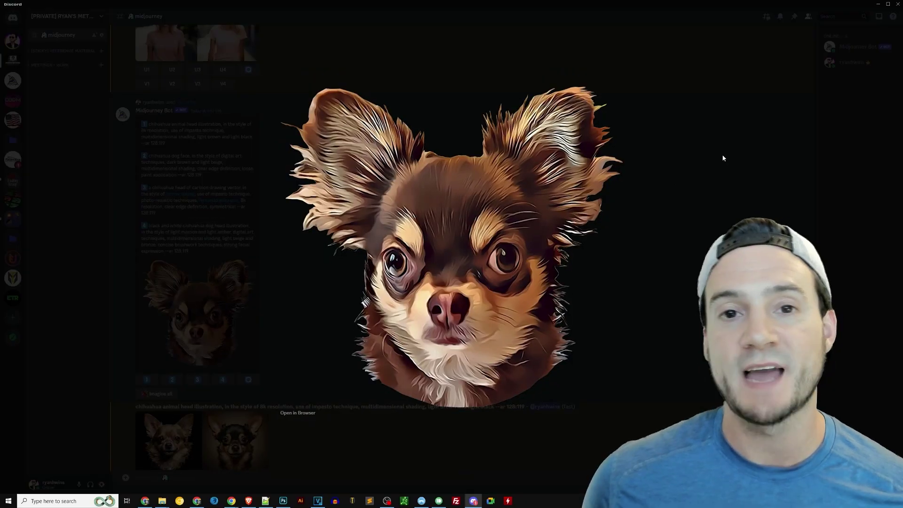
{"action": "left_click", "coordinate": [743, 149]}
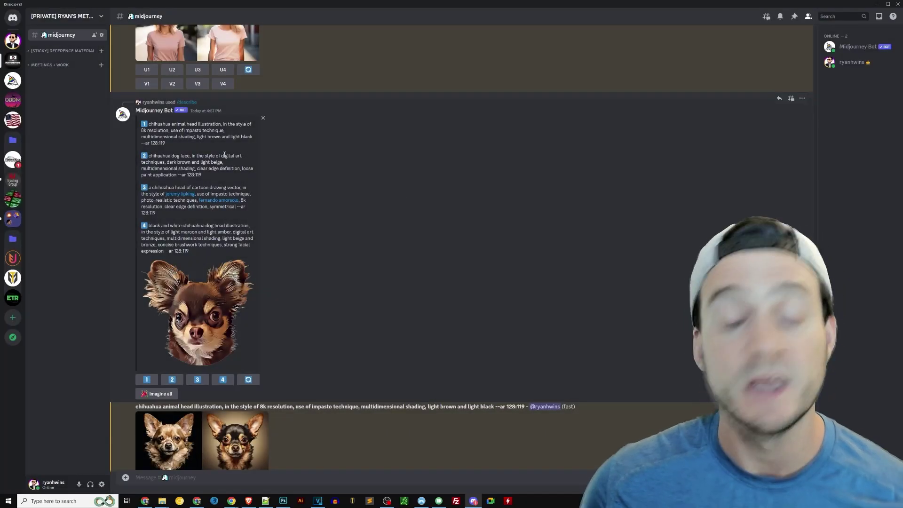
{"action": "scroll", "coordinate": [254, 194], "scroll_direction": "down", "scroll_amount": 15}
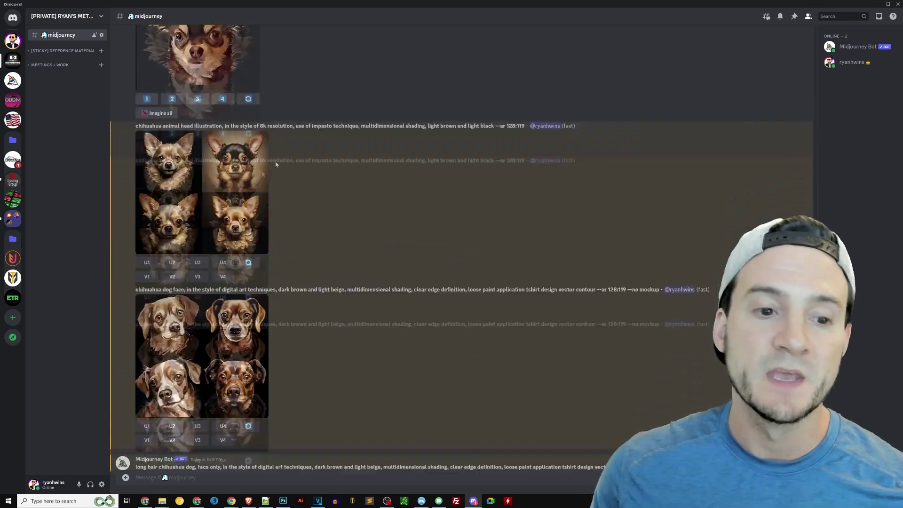
{"action": "left_click", "coordinate": [213, 213]}
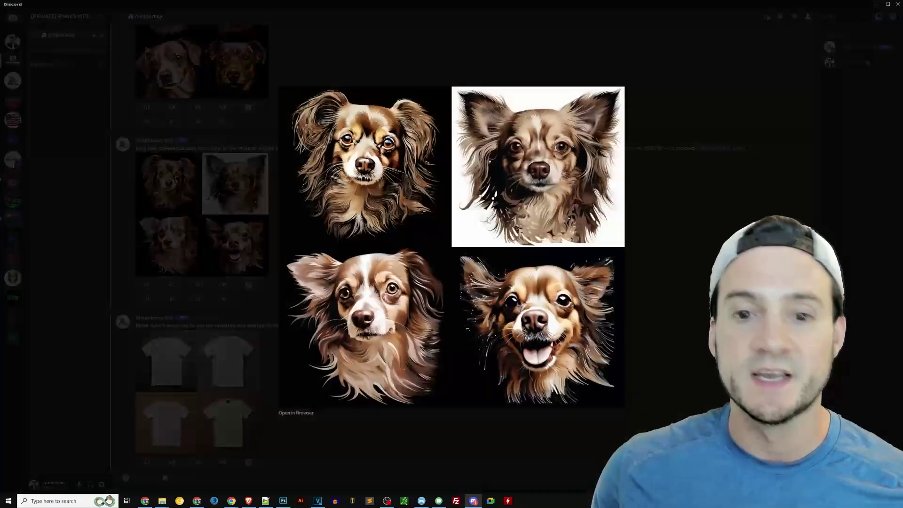
{"action": "left_click", "coordinate": [701, 171]}
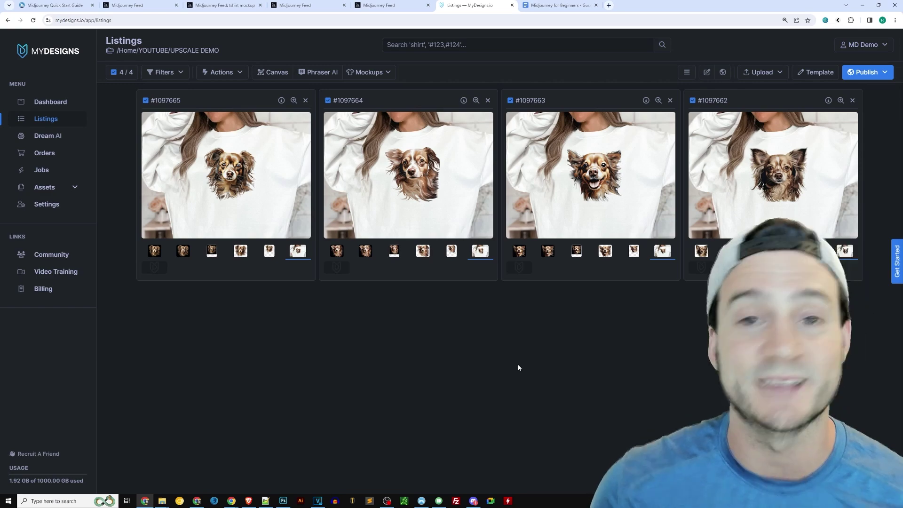
Step: Switch to the 'Midjourney for Beginners' Google Docs tab
{"action": "left_click", "coordinate": [580, 5]}
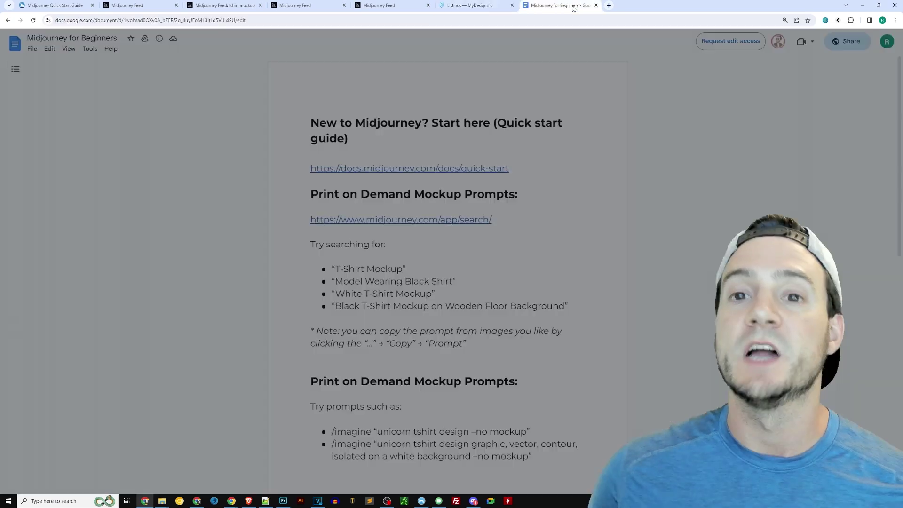